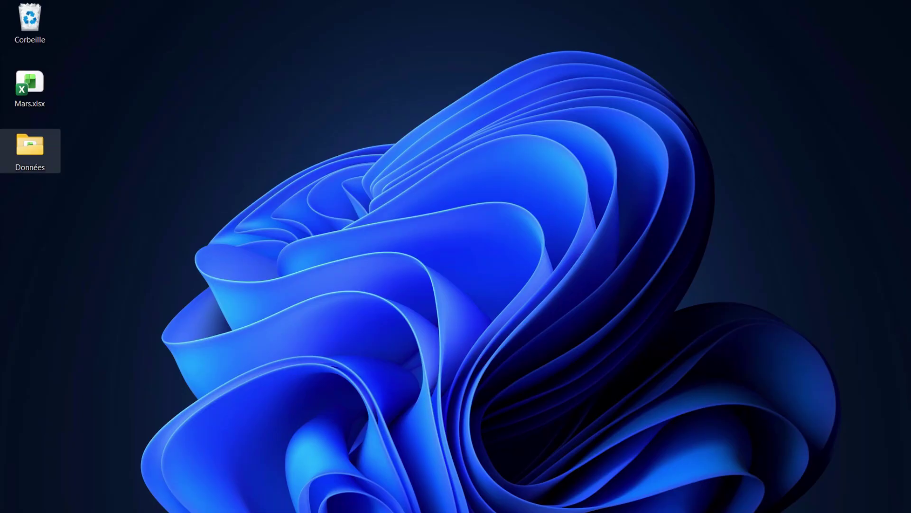
Open the Données folder and open the Janvier.xlsx workbook in Excel.
key("Return")
key("Down")
key("Up")
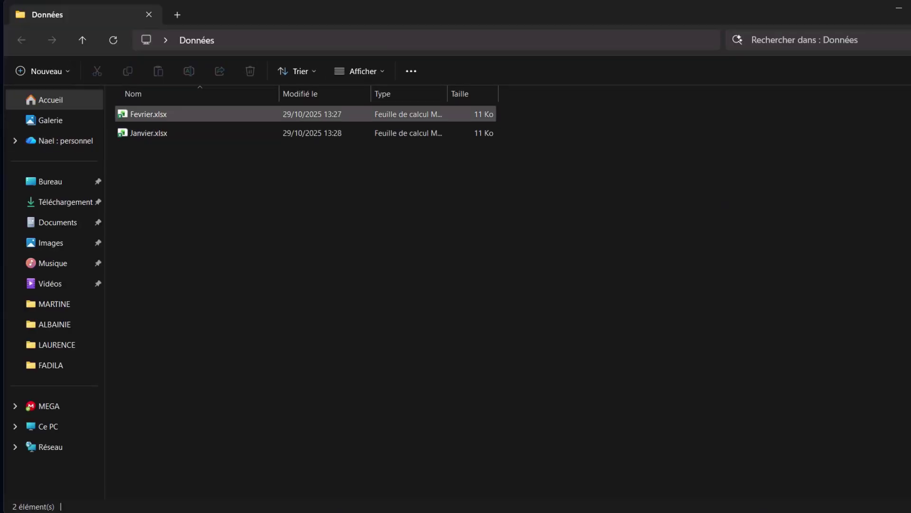
key("Down")
key("Up")
key("Down")
key("Up")
key("Down")
key("Up")
key("Down")
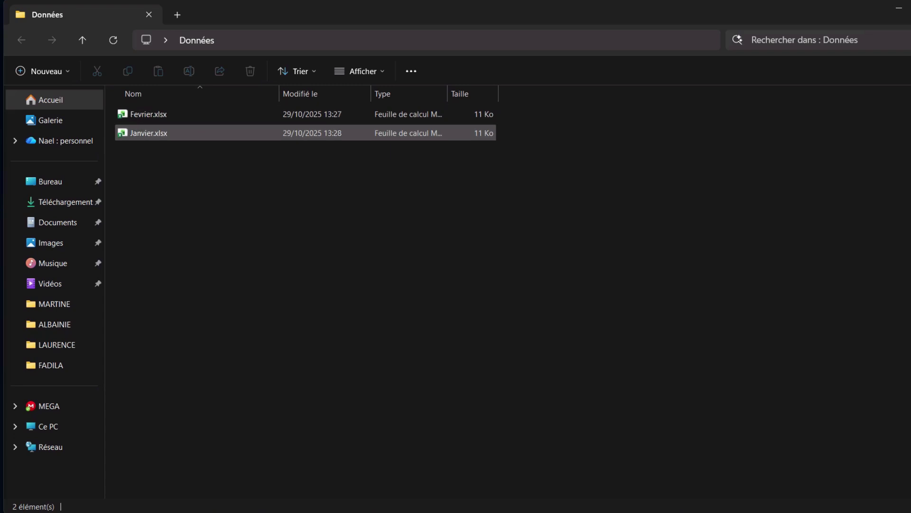
left_click(148, 133)
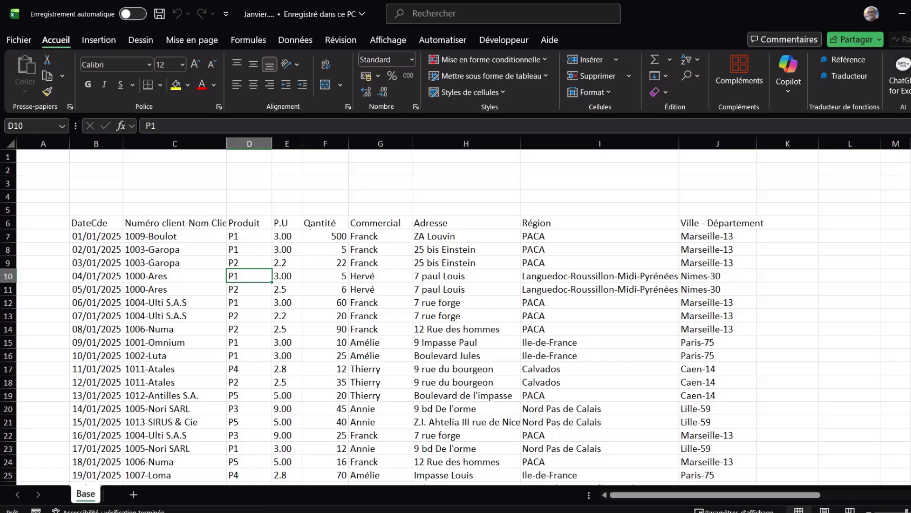
Delete the empty column A from the Base sheet.
scroll(456, 313, "down", 3)
scroll(455, 313, "up", 3)
left_click(96, 222)
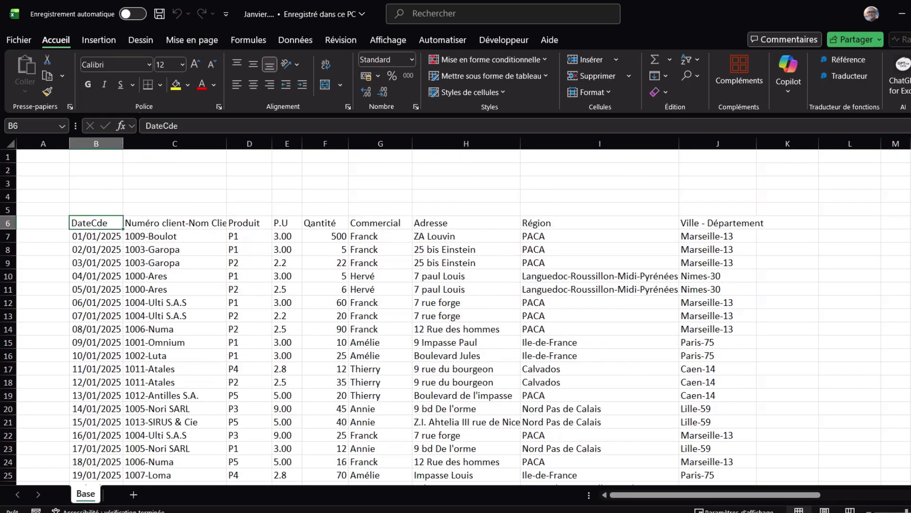
left_click(42, 143)
right_click(43, 144)
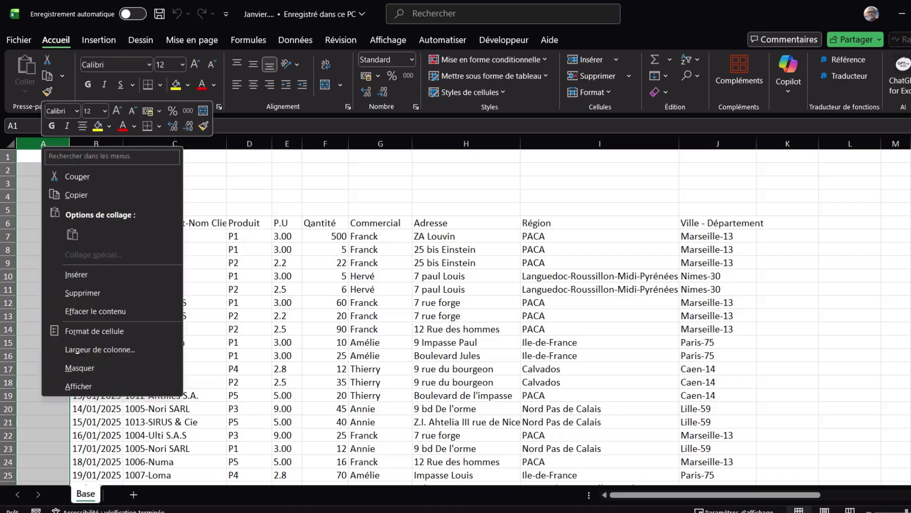
left_click(82, 293)
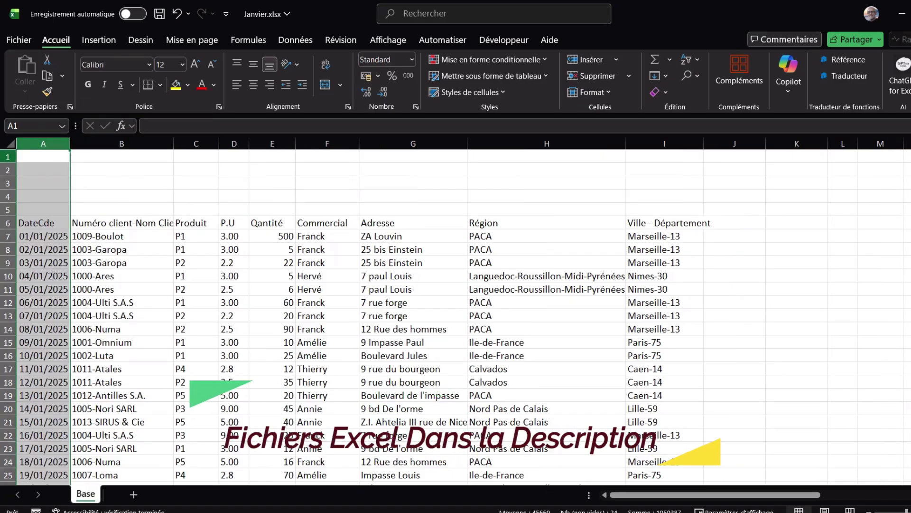
Delete empty rows 1–4 so headers sit in row 1, and widen client column B.
left_click_drag(7, 157, 8, 196)
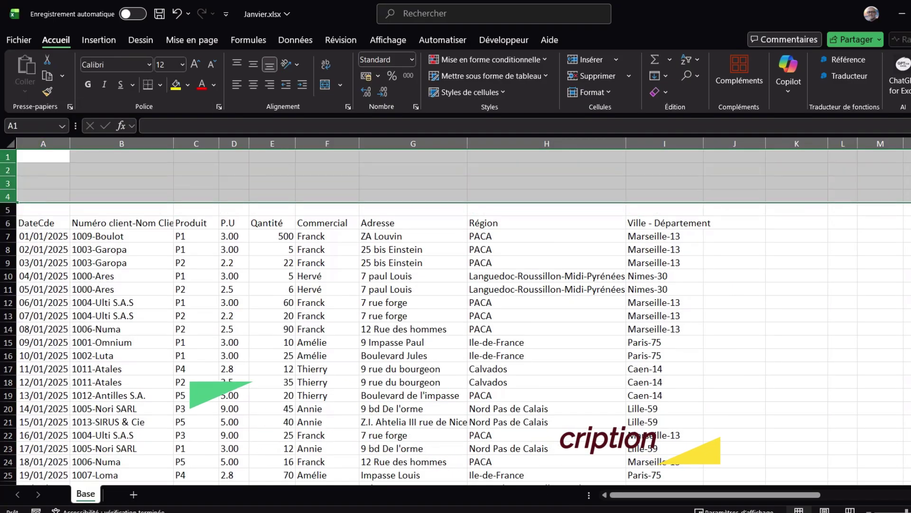
key("ctrl+minus")
left_click(122, 275)
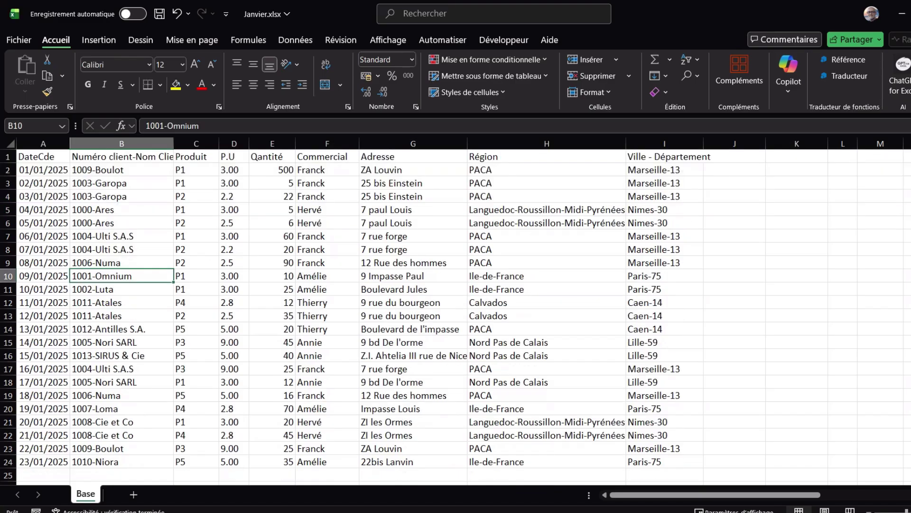
left_click(122, 183)
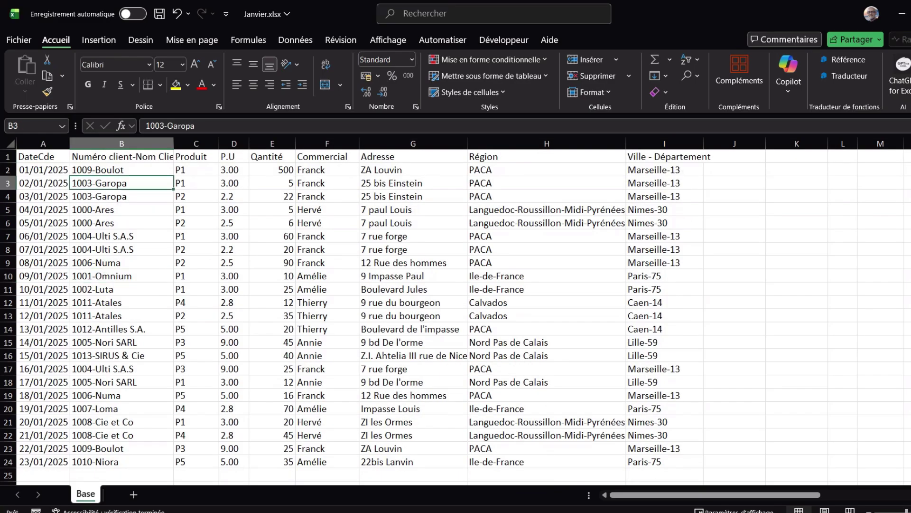
left_click_drag(174, 144, 202, 144)
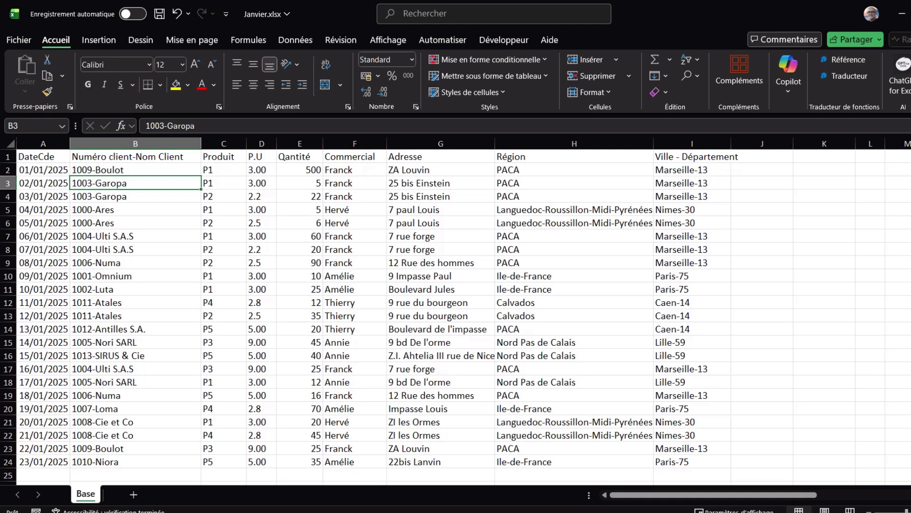
Insert two blank columns C:D before the Produit column.
left_click(224, 143)
left_click_drag(223, 144, 261, 144)
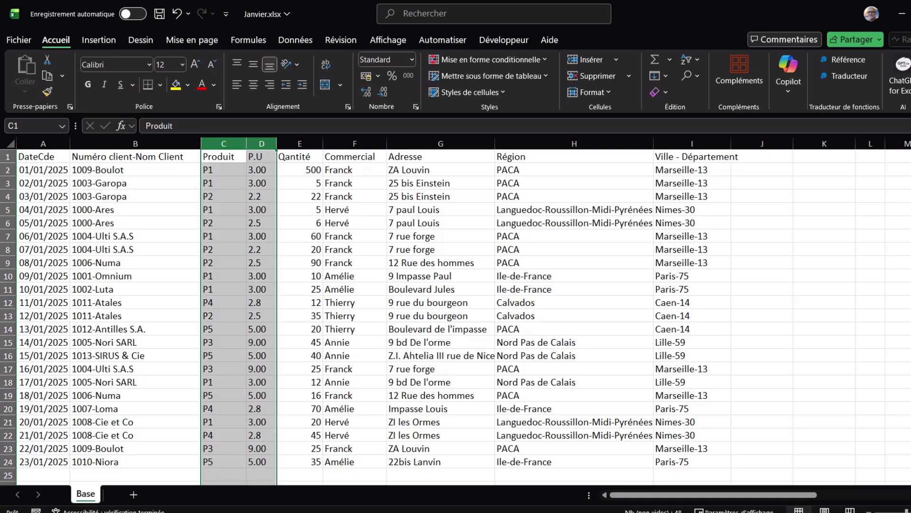
right_click(261, 144)
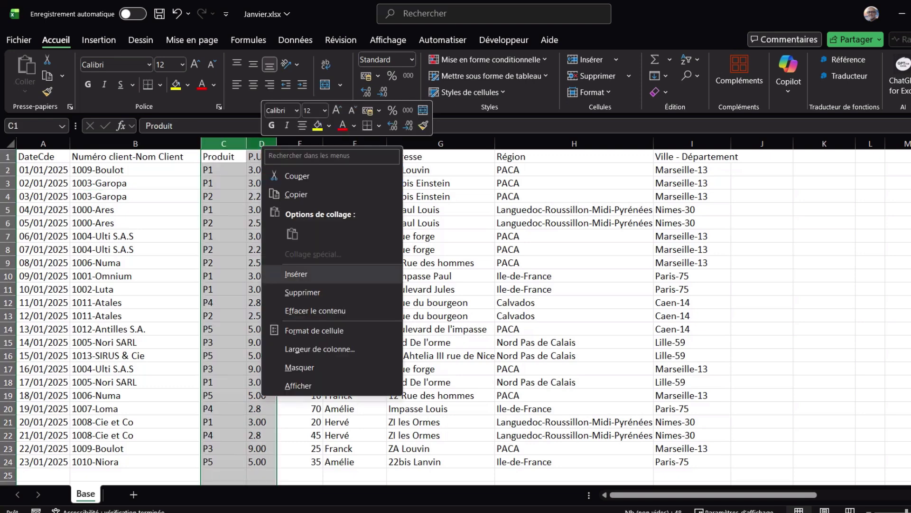
left_click(297, 274)
Enter =TEXTE.AVANT(B2;"-") in C2 and fill it down to row 24.
left_click(267, 169)
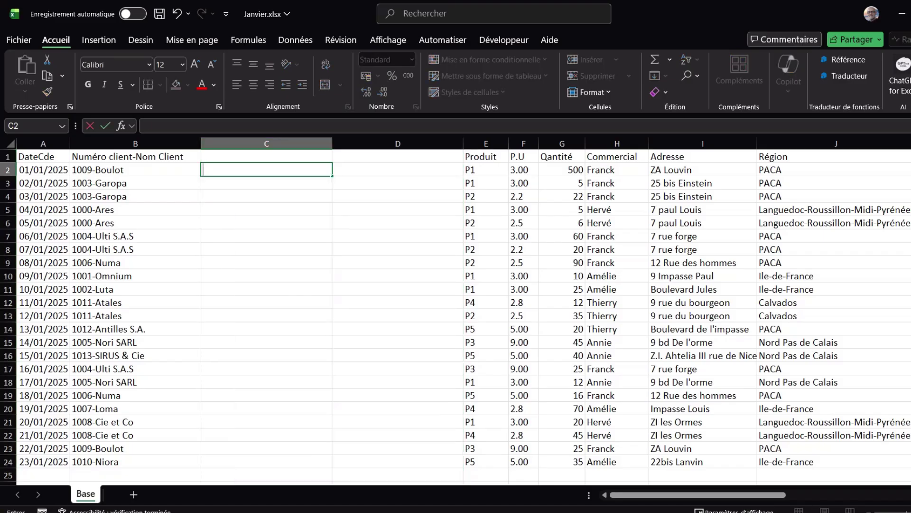
type("=")
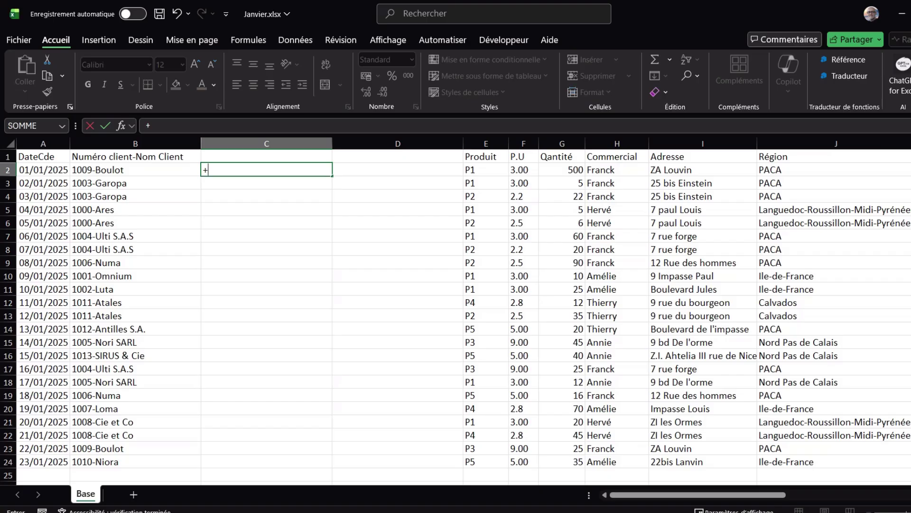
key("BackSpace")
type("=t")
type("exte.av")
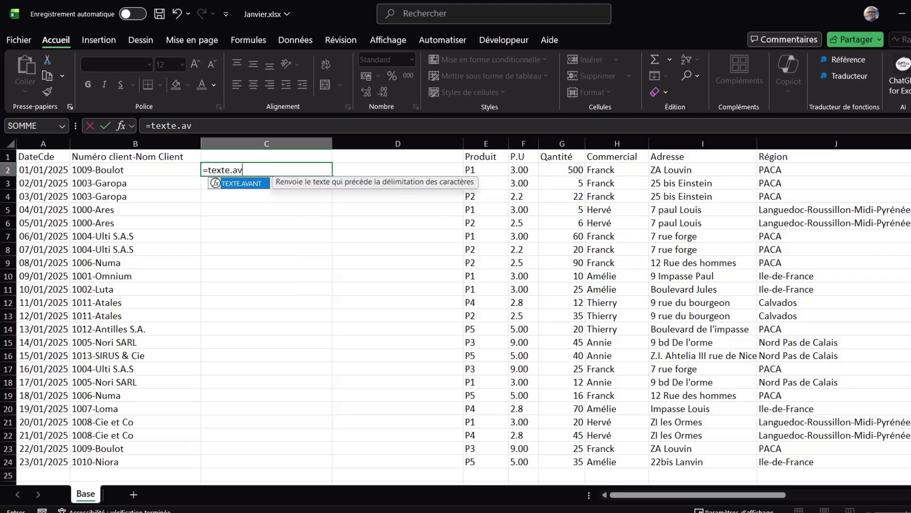
key("Tab")
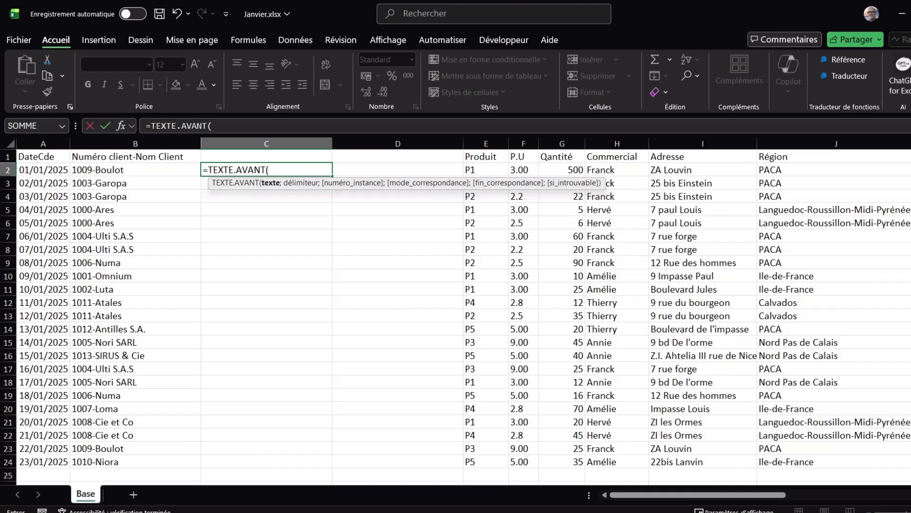
left_click(135, 169)
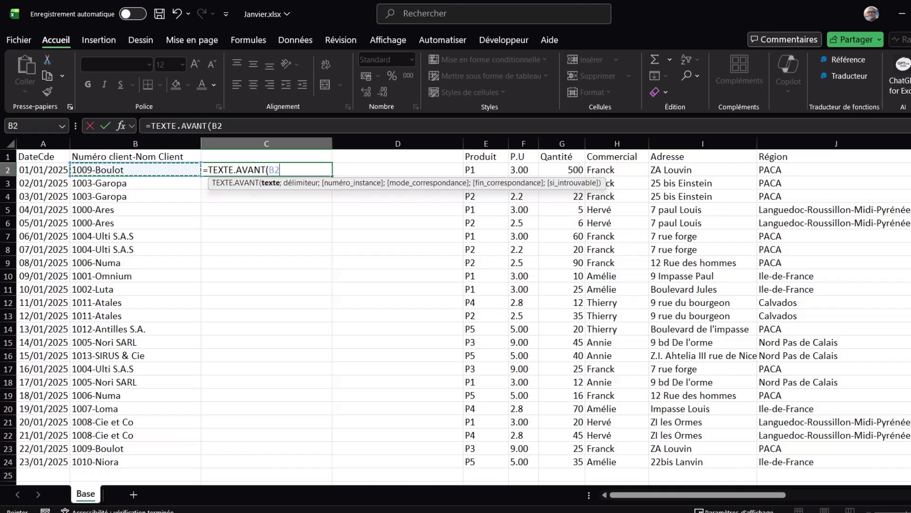
type(";")
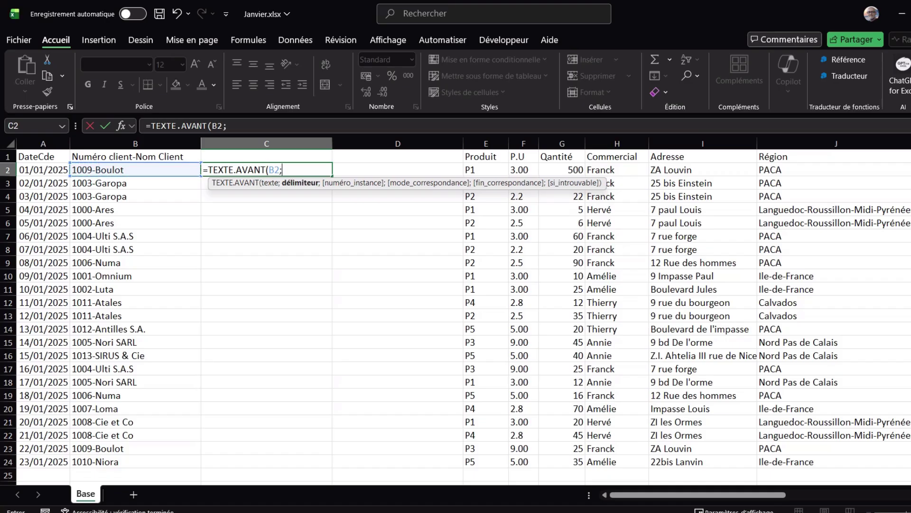
type("\"-\"")
type(")")
key("Return")
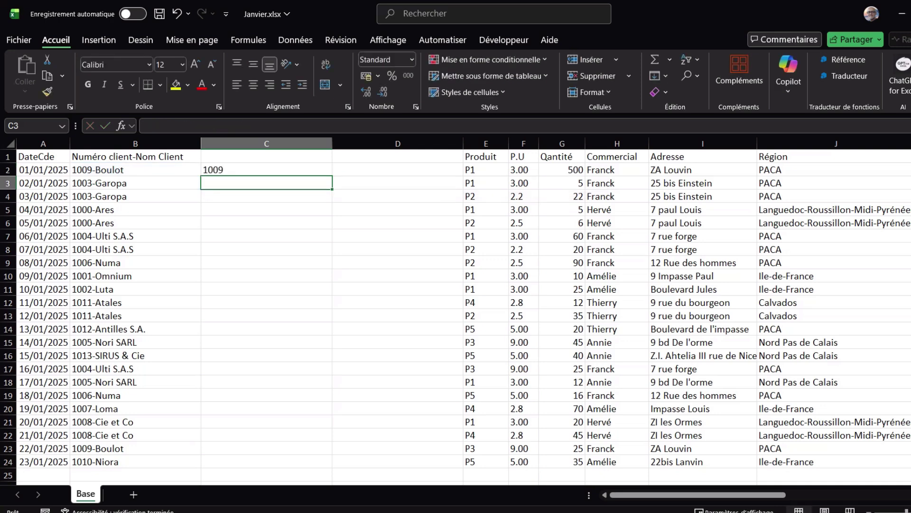
left_click(266, 170)
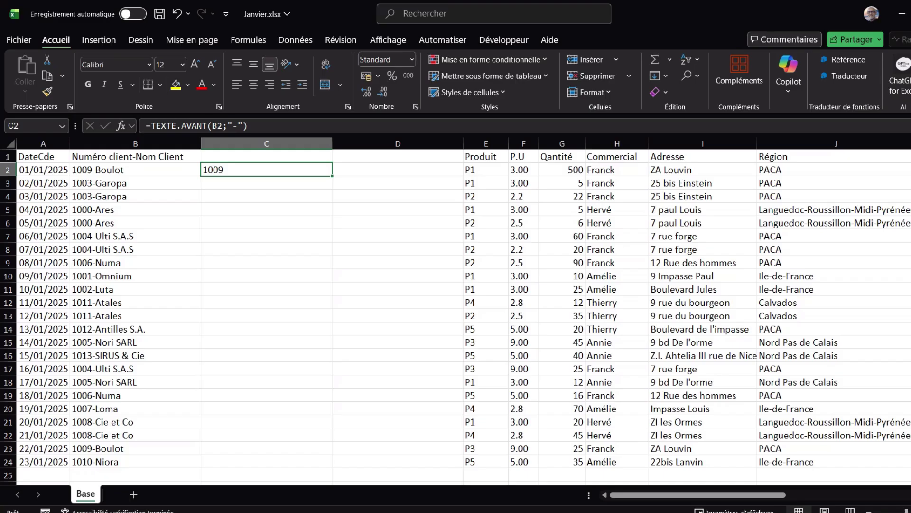
double_click(332, 175)
left_click(266, 302)
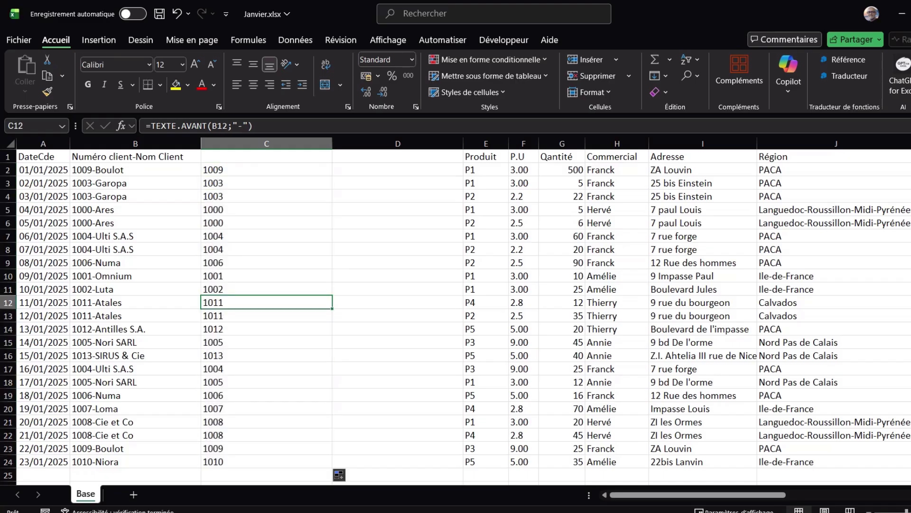
left_click(397, 169)
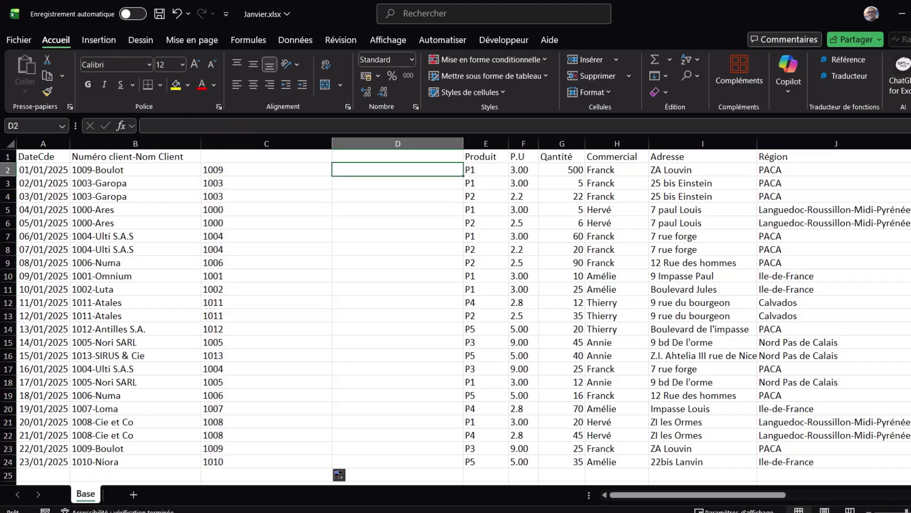
Enter =TEXTE.APRES(B2;"-") in D2 and fill the client names down to row 24.
type("=")
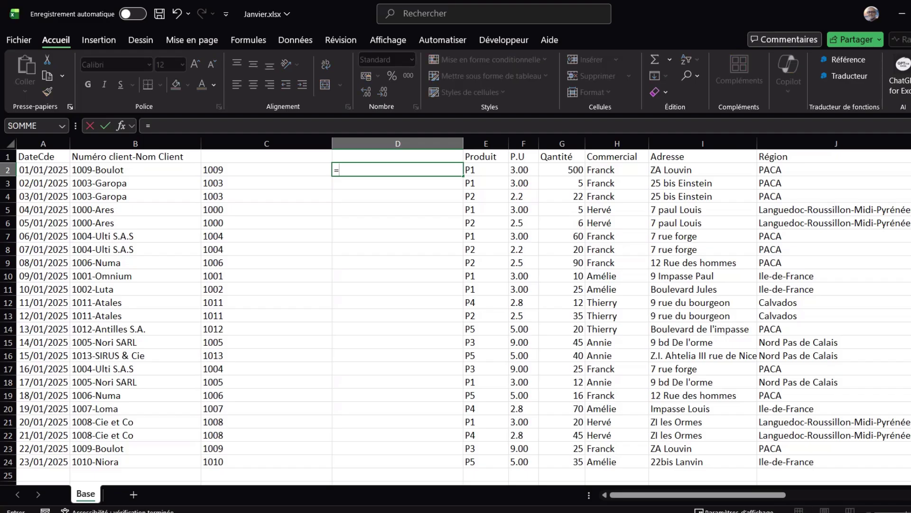
type("texte")
type(".apr")
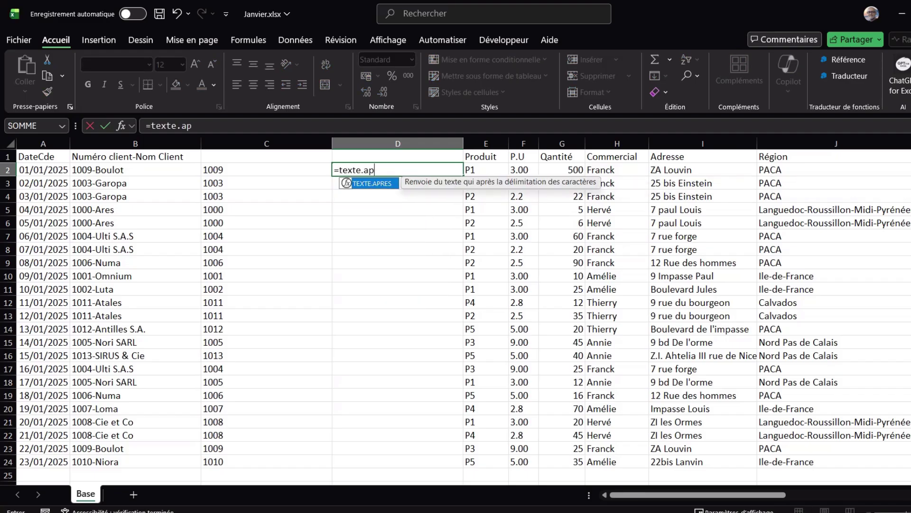
key("Tab")
left_click(135, 170)
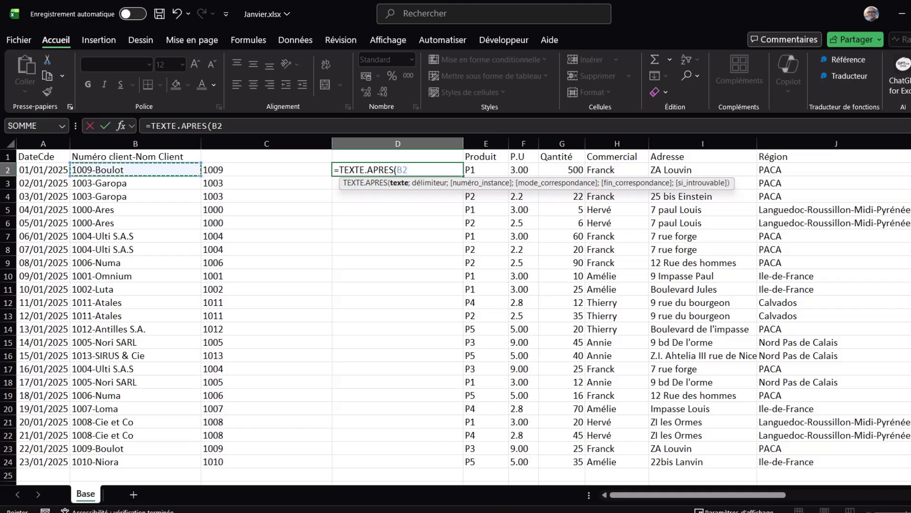
type(";\"")
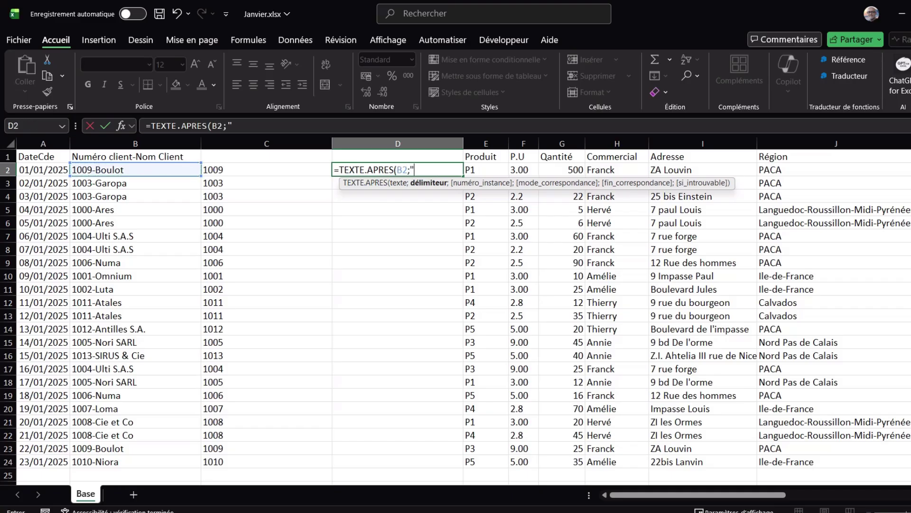
type("-")
type(")")
key("BackSpace")
type("\"")
type(")")
key("Return")
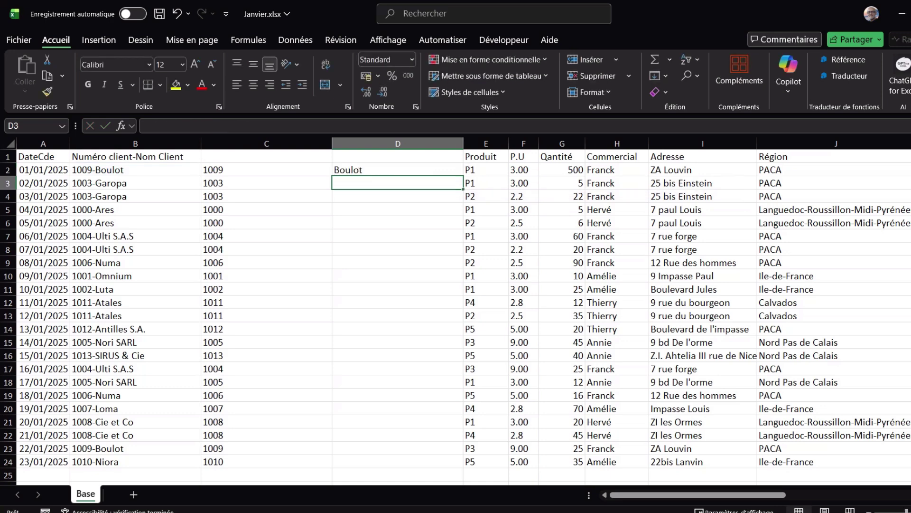
left_click(398, 169)
double_click(463, 175)
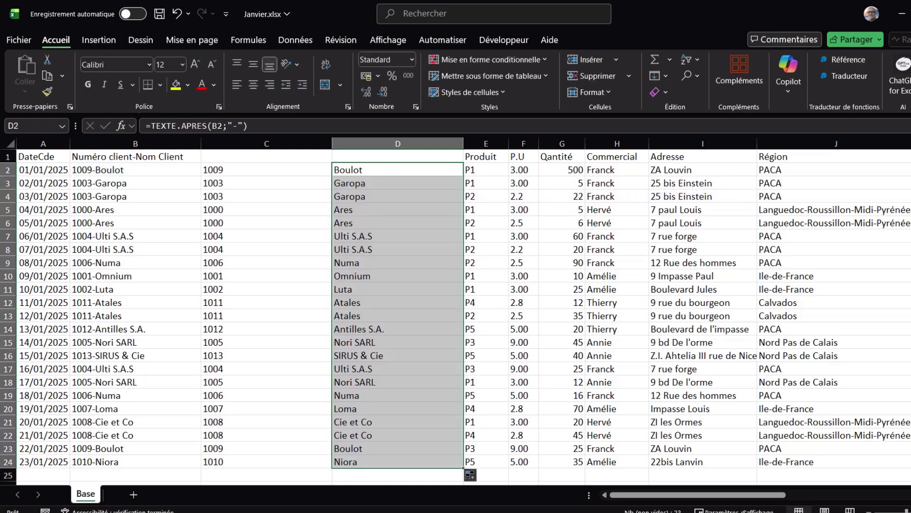
left_click(398, 342)
Widen the P.U column F slightly and check its unit prices.
left_click(523, 169)
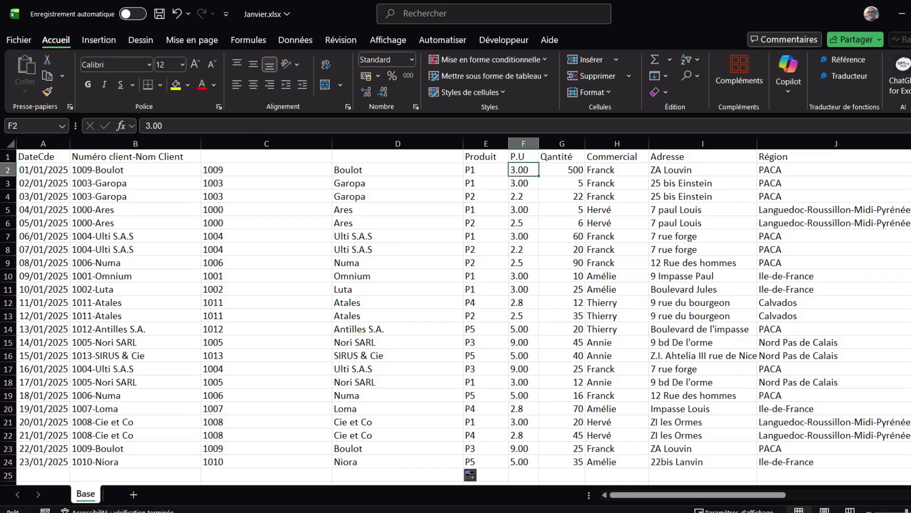
left_click_drag(539, 143, 554, 143)
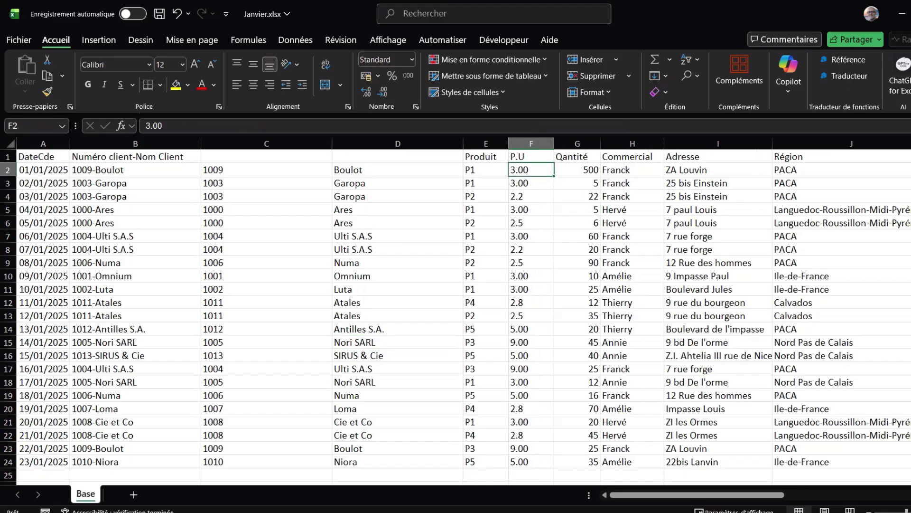
left_click(531, 210)
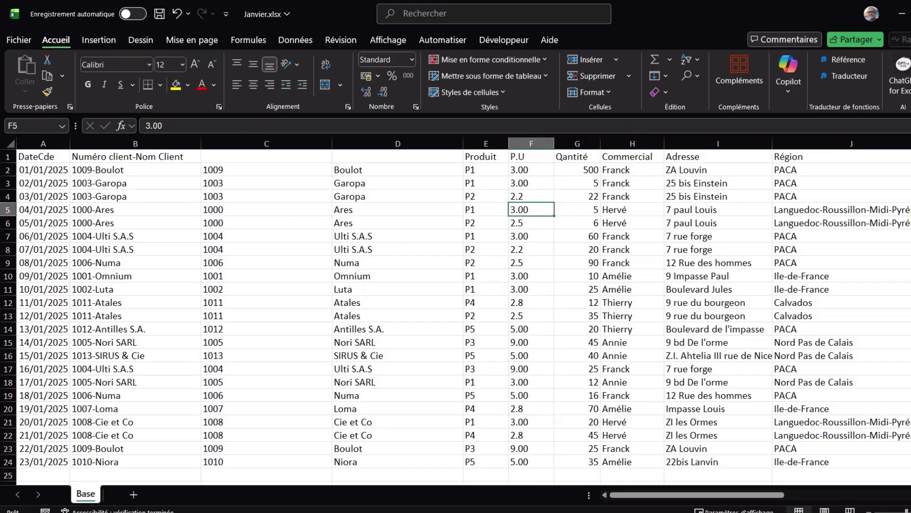
left_click(530, 170)
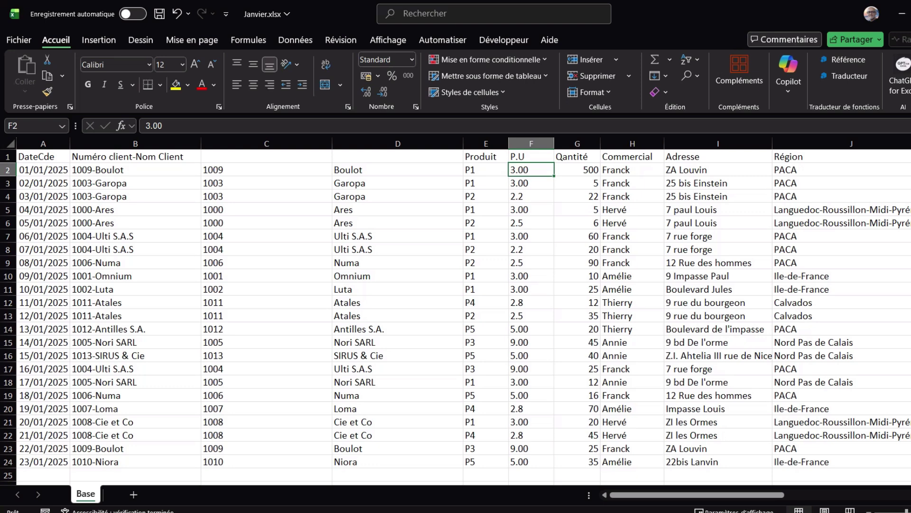
Replace every '.' with ',' in the P.U column, making 24 replacements.
left_click(531, 143)
key("ctrl+h")
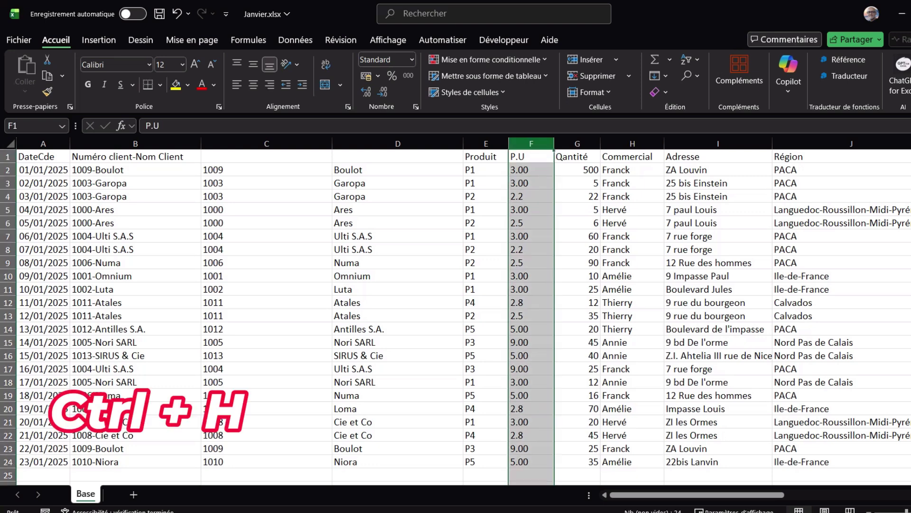
mouse_move(610, 231)
left_mouse_down()
mouse_move(378, 218)
mouse_move(275, 164)
left_mouse_up()
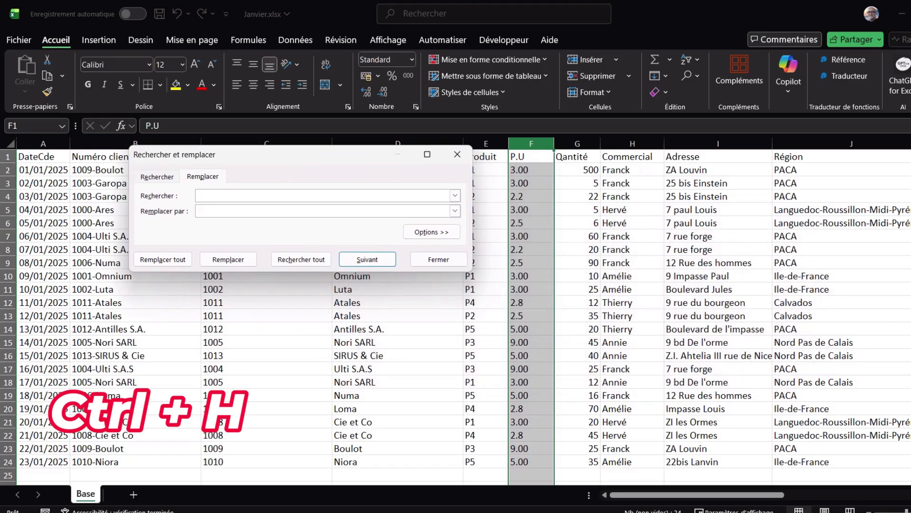
type(".")
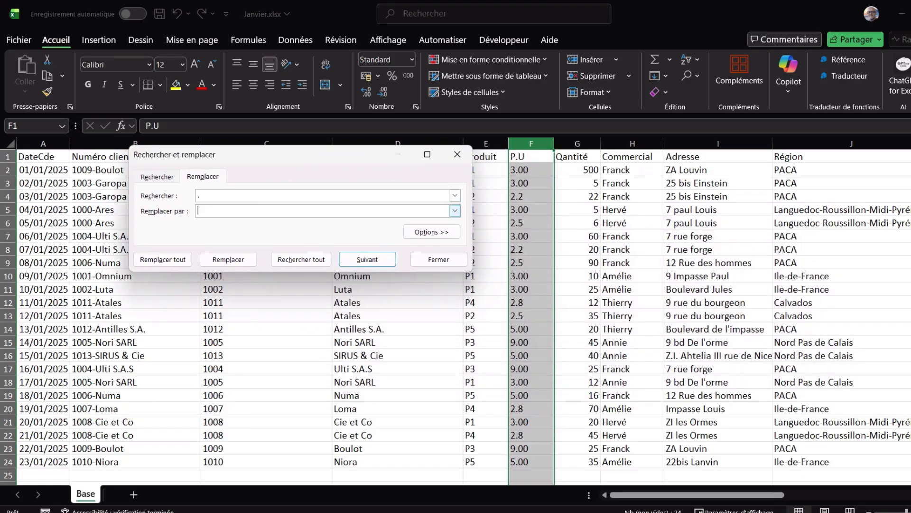
type(",")
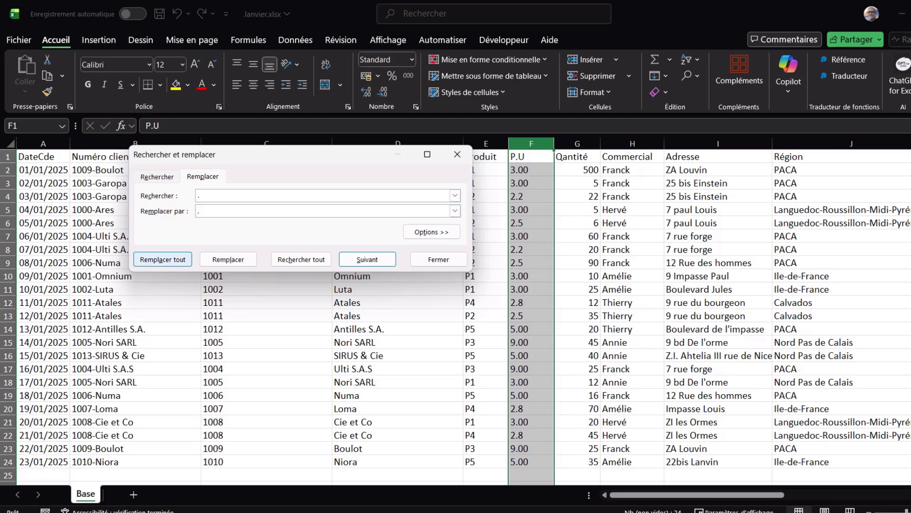
left_click(163, 259)
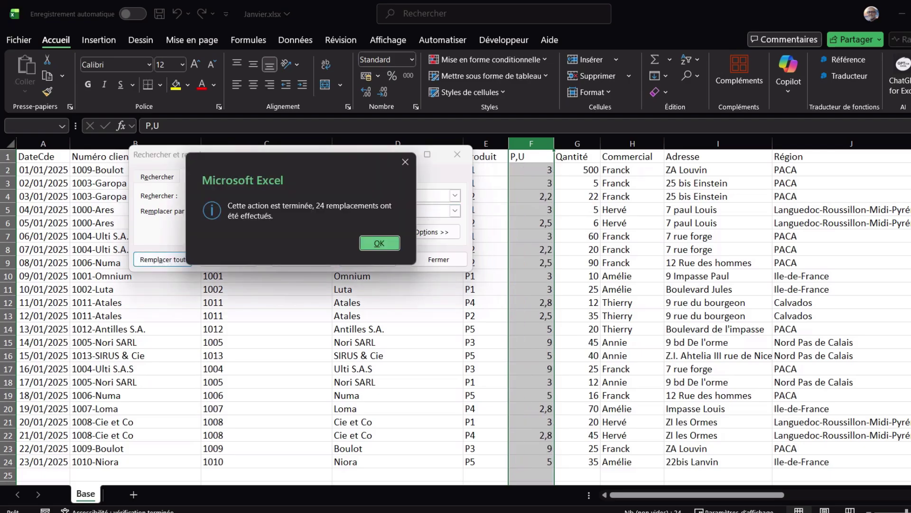
left_click(379, 243)
left_click(439, 259)
left_click(577, 196)
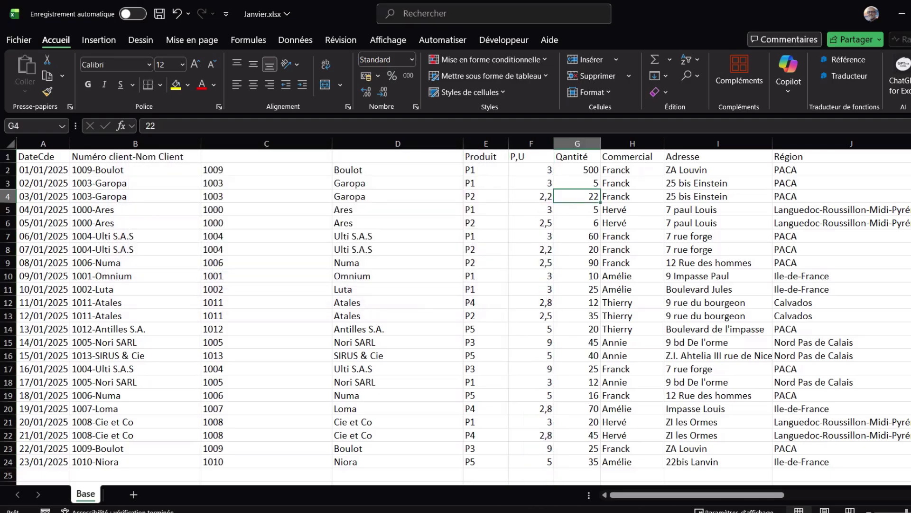
Insert a blank column H before the Commercial column.
left_click(532, 170)
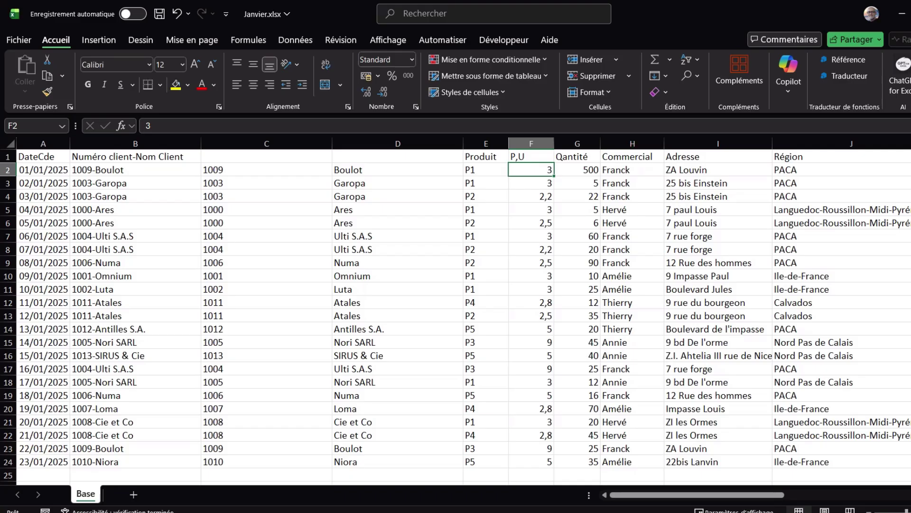
left_click(631, 144)
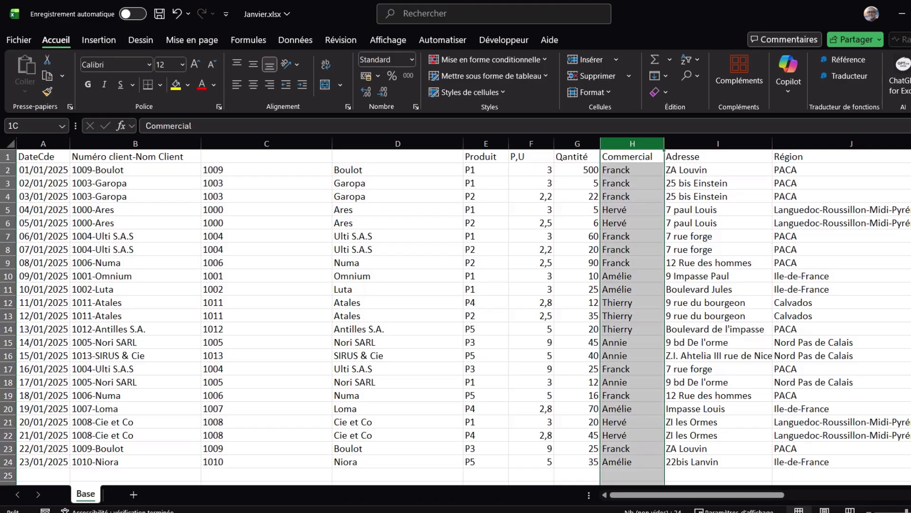
right_click(631, 143)
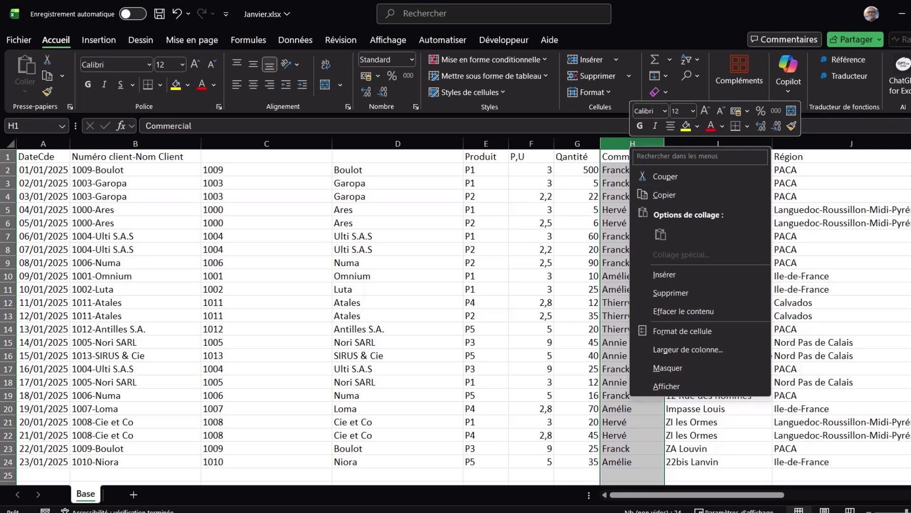
left_click(664, 275)
left_click(624, 169)
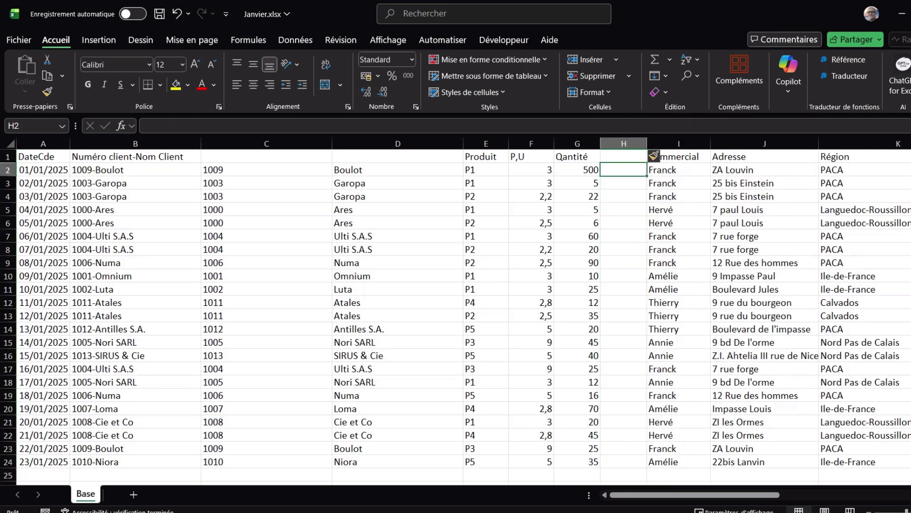
Enter =G2*F2 in H2 and fill the totals down to row 24.
type("=")
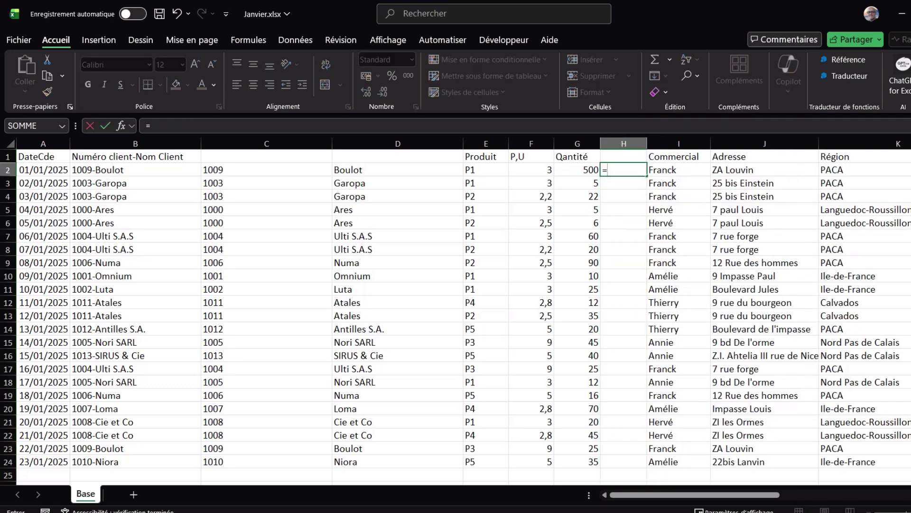
key("Left")
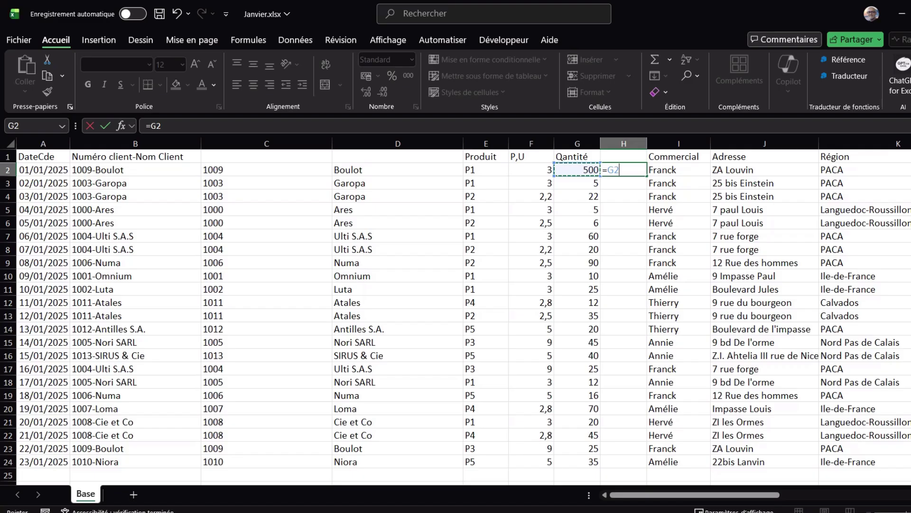
type("*")
key("Left")
key("Left")
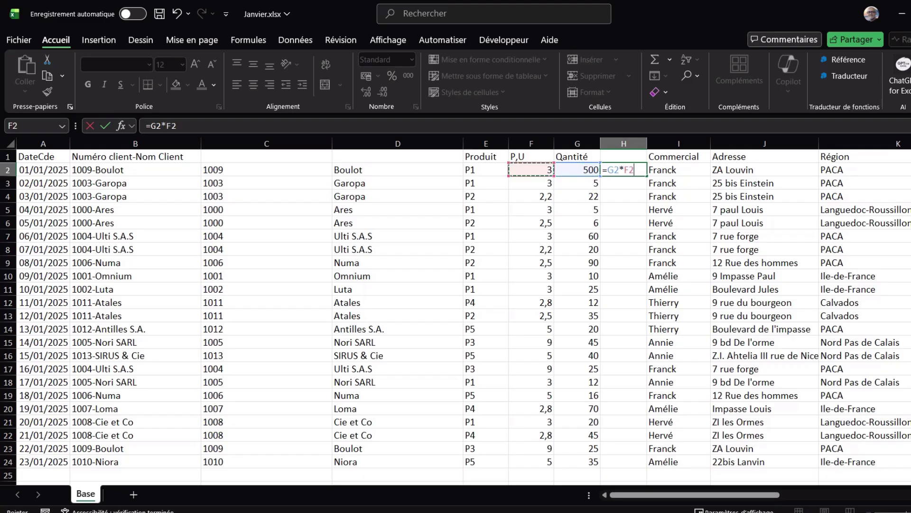
key("Return")
left_click(624, 169)
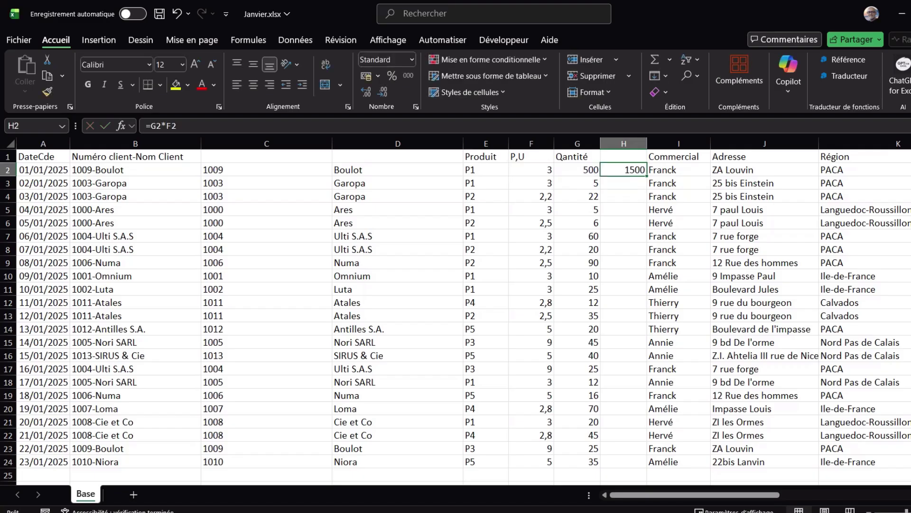
double_click(646, 176)
left_click(624, 222)
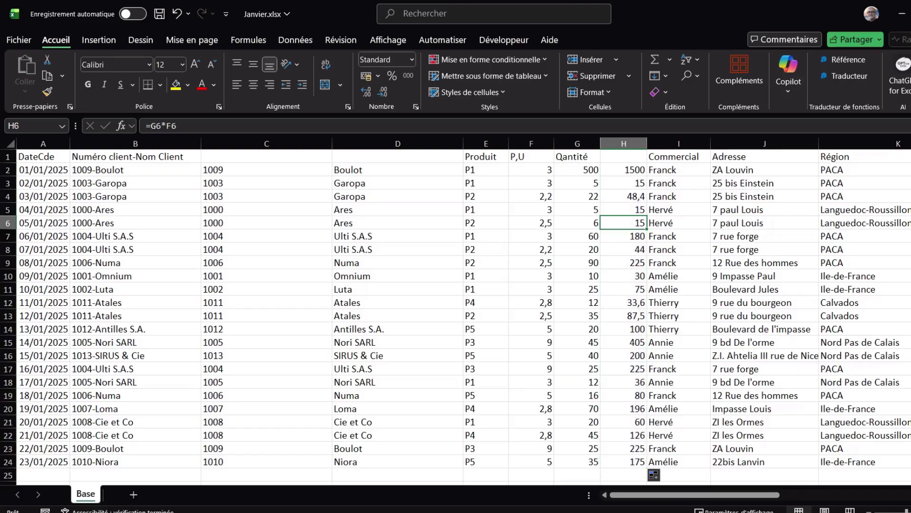
Widen the Ville - Département column L.
left_click_drag(655, 494, 703, 495)
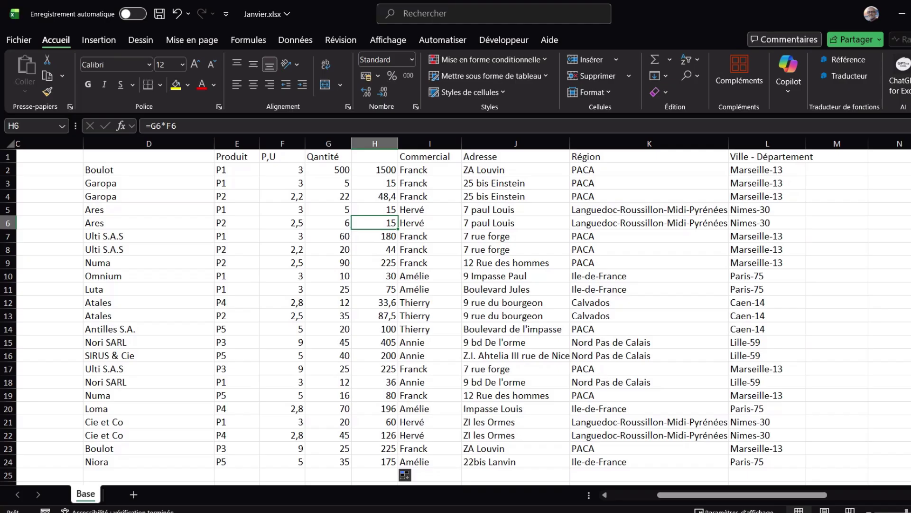
left_click_drag(806, 143, 818, 144)
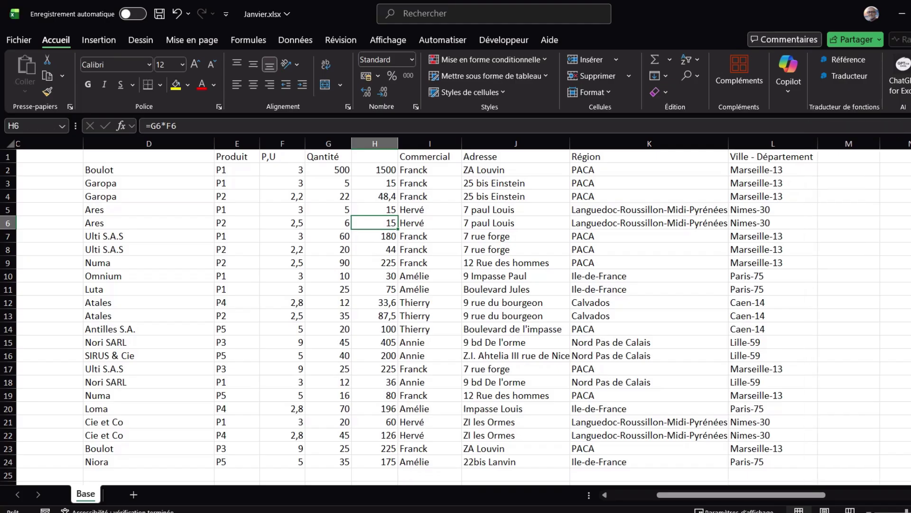
left_click(773, 170)
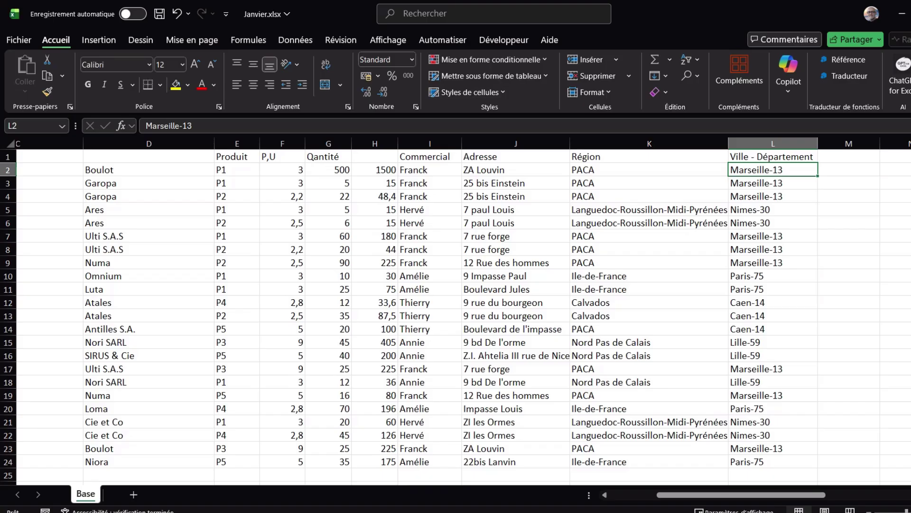
Enter =TEXTE.AVANT(L2;"-") in M2 and fill the city names down to row 24.
left_click(849, 156)
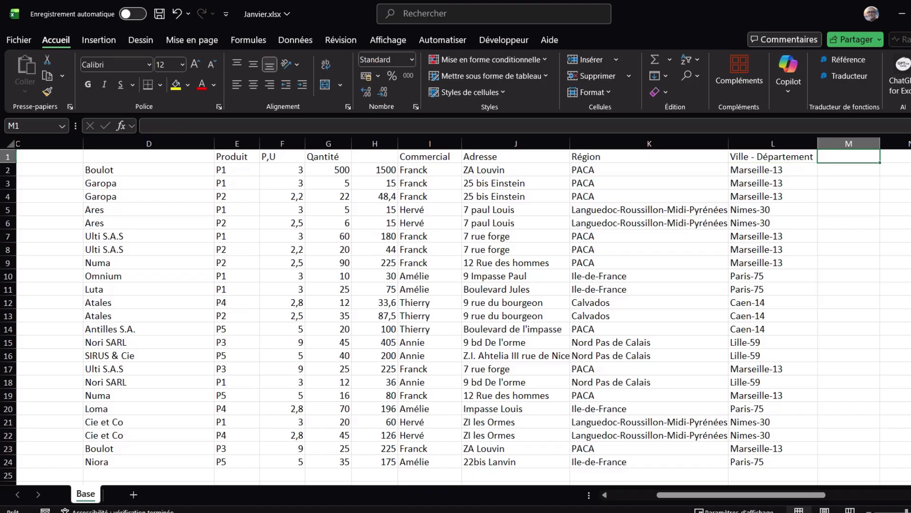
left_click(849, 170)
type("=")
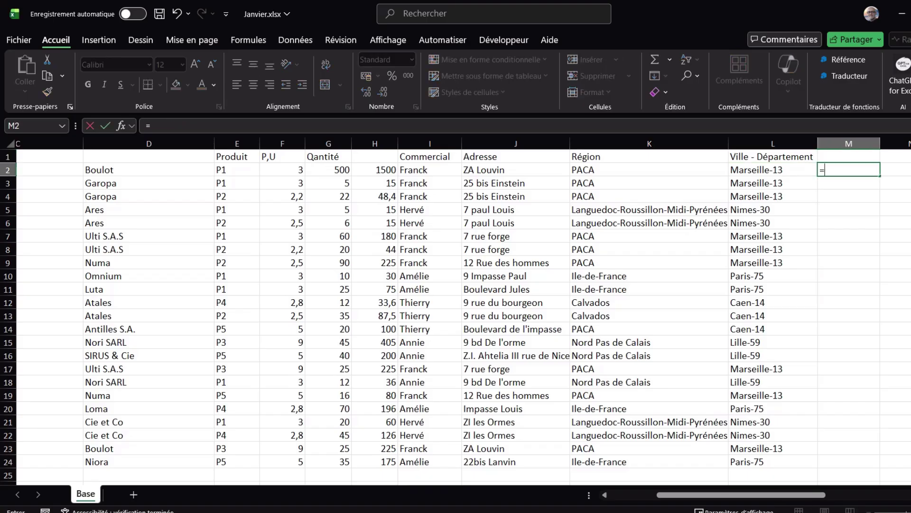
type("texte")
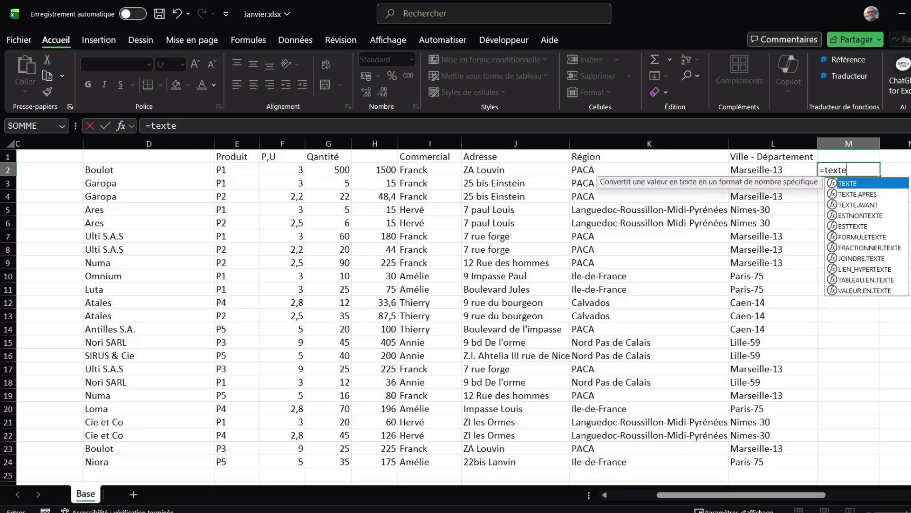
type(".av")
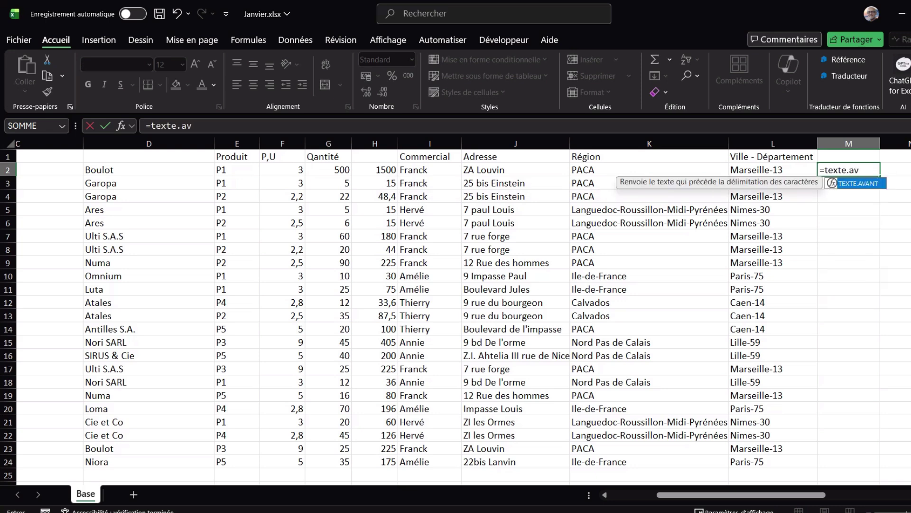
type("ant(")
left_click(773, 169)
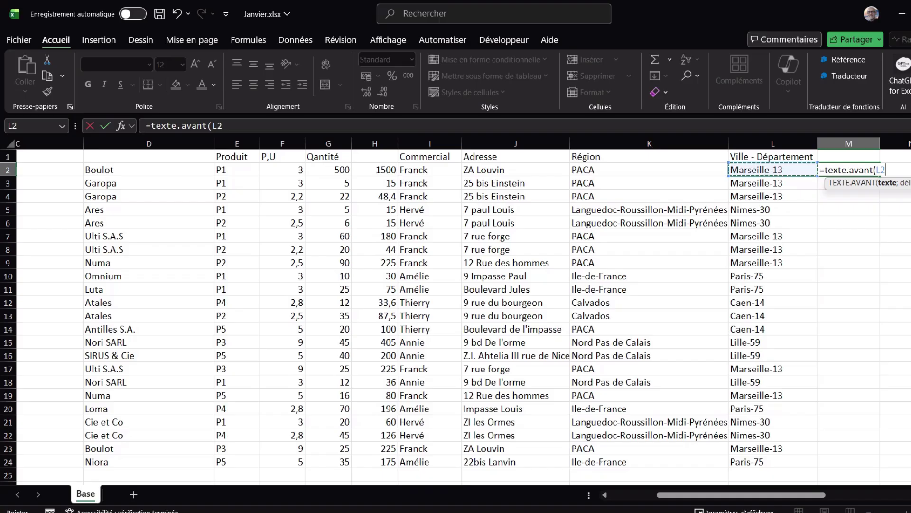
type(";")
type("\"-\"")
type(")")
key("Return")
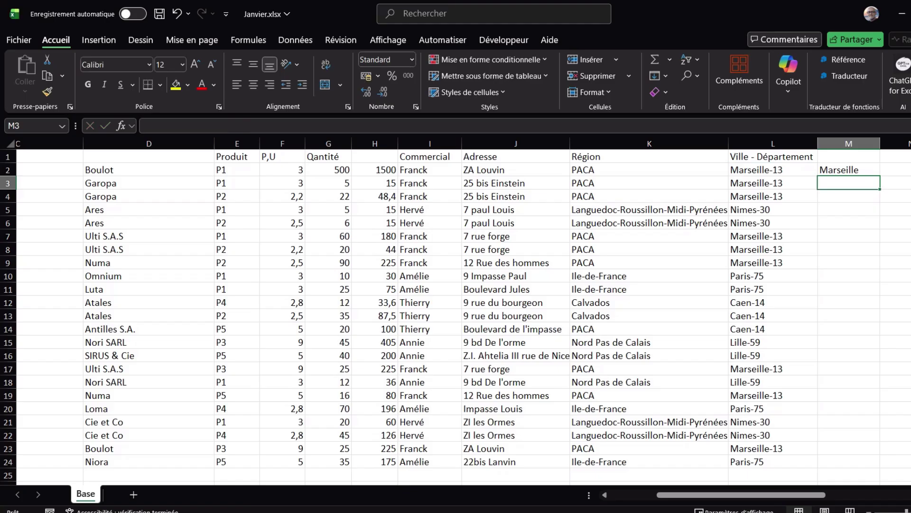
left_click(849, 170)
double_click(880, 175)
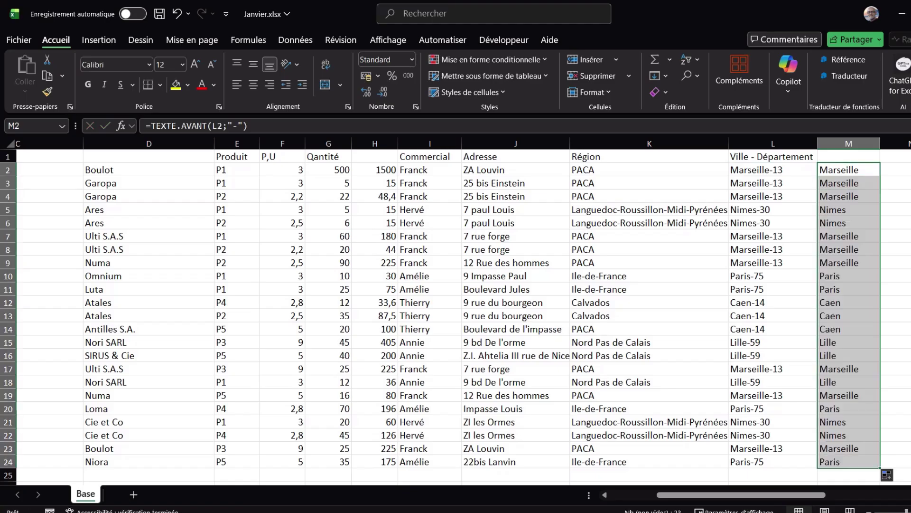
left_click(896, 170)
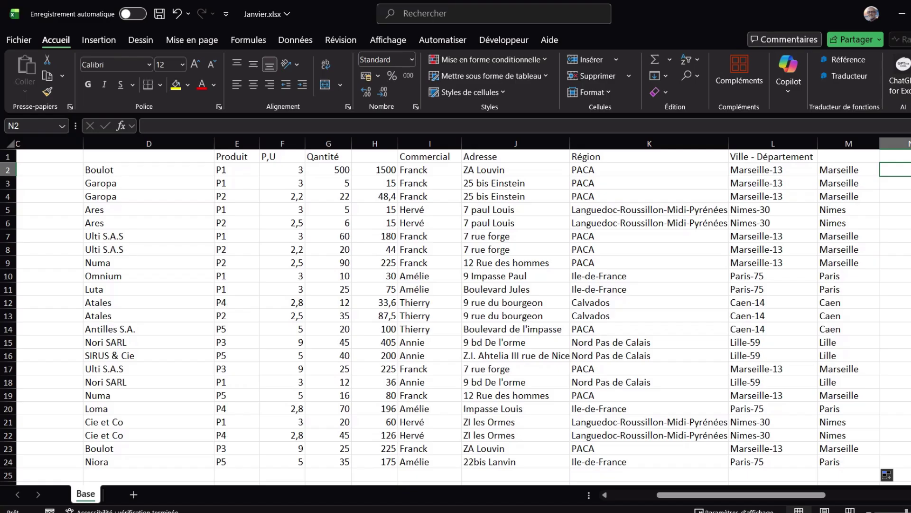
Enter =TEXTE.APRES(L2;"-") in N2 and fill the department numbers down to row 24.
type("=")
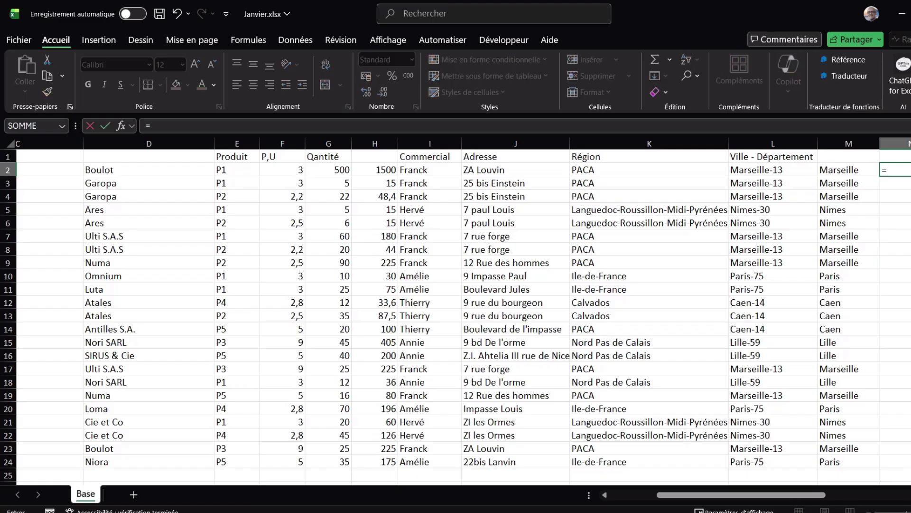
type("texte.")
type("ap")
key("Tab")
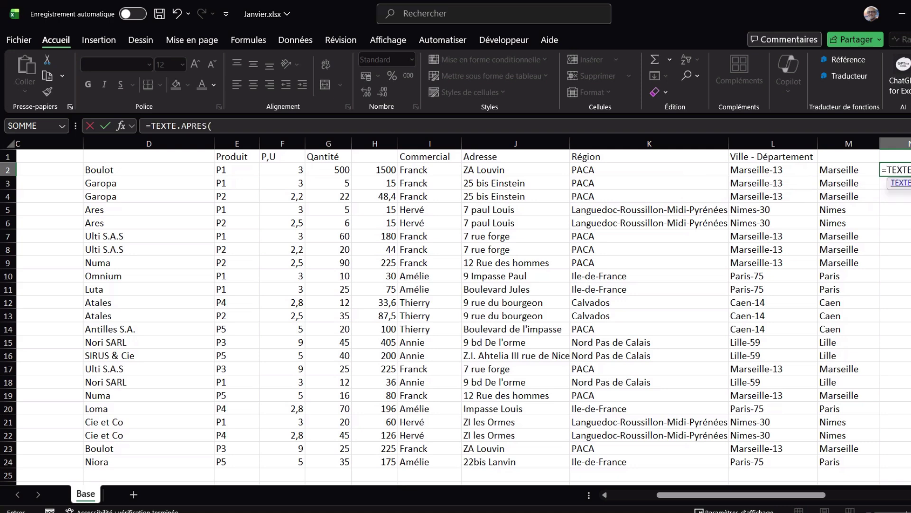
left_click(773, 169)
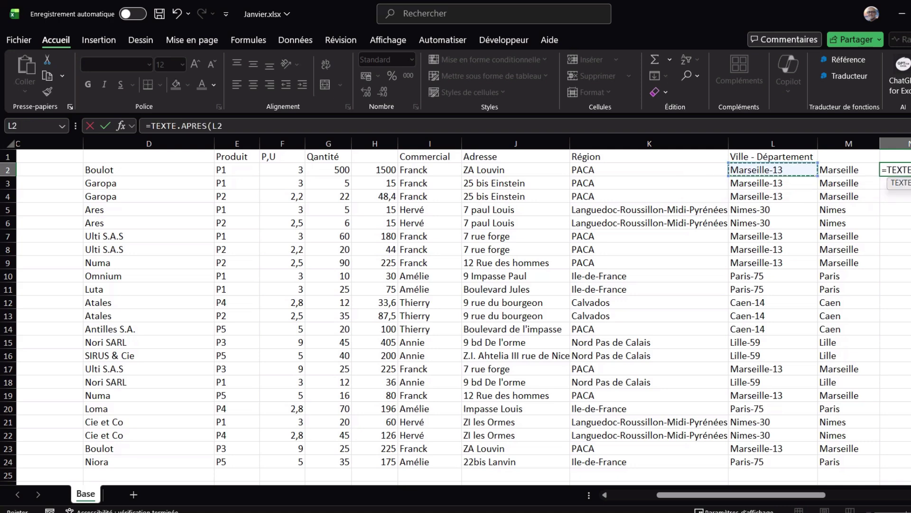
scroll(493, 313, "right", 3)
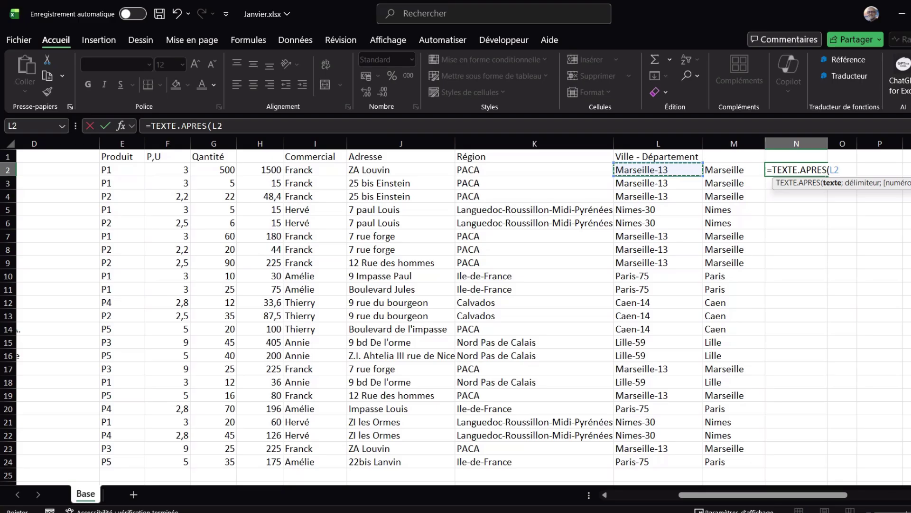
type(";\"-")
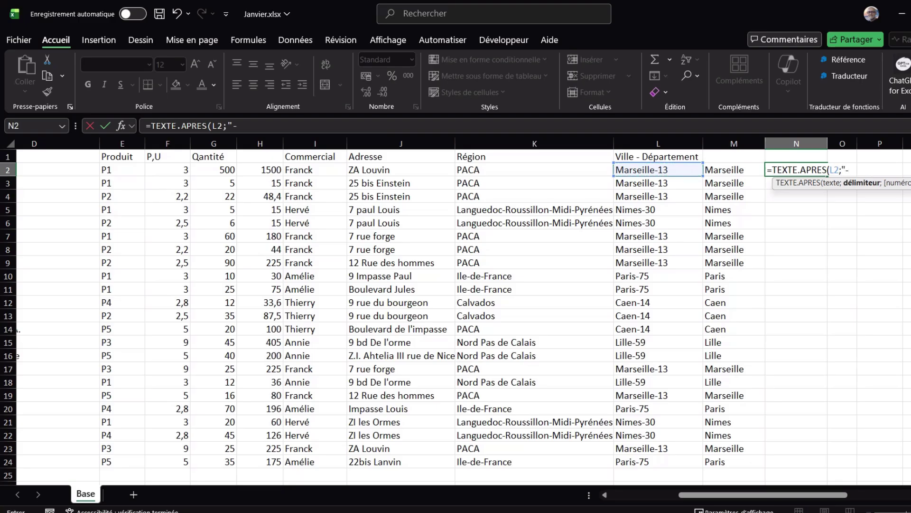
type("\")")
key("Return")
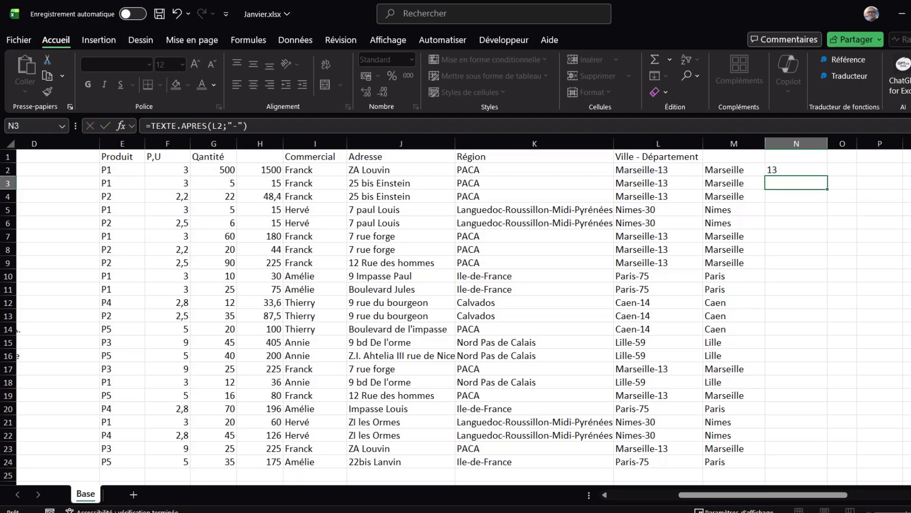
left_click(796, 169)
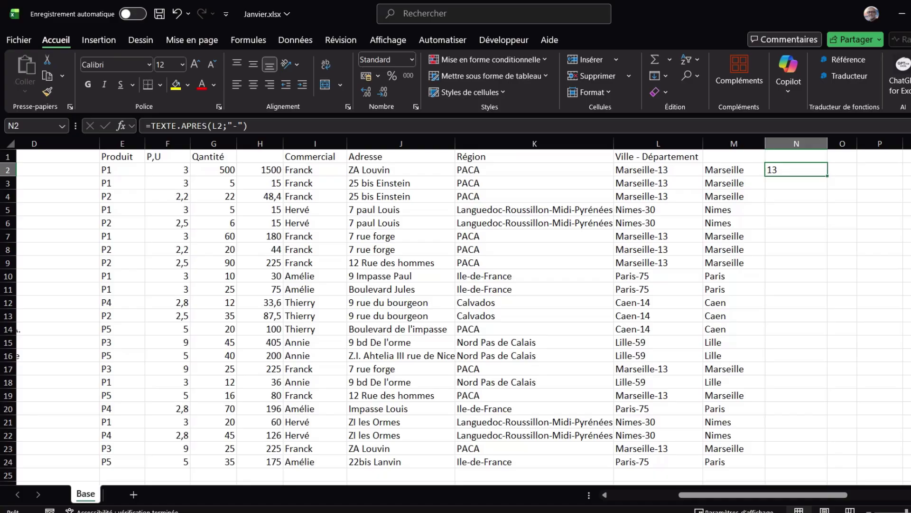
double_click(827, 176)
left_click(796, 289)
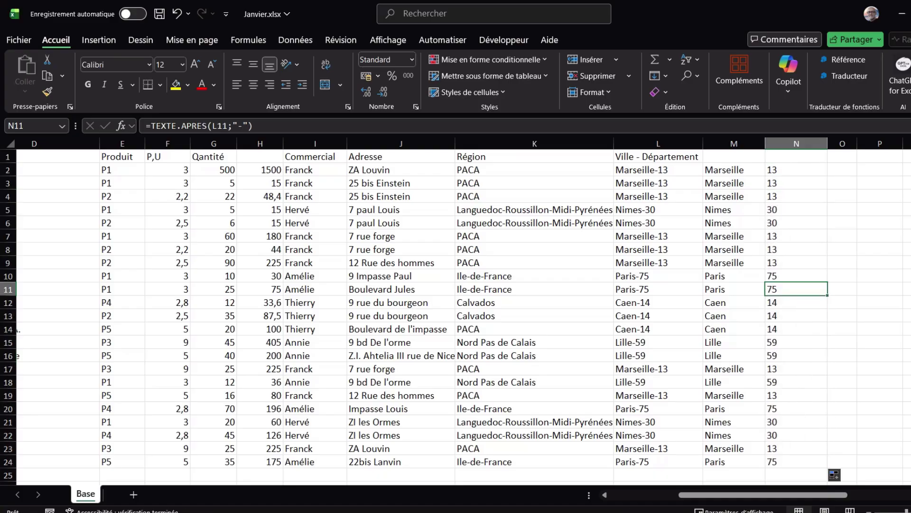
scroll(456, 308, "left", 5)
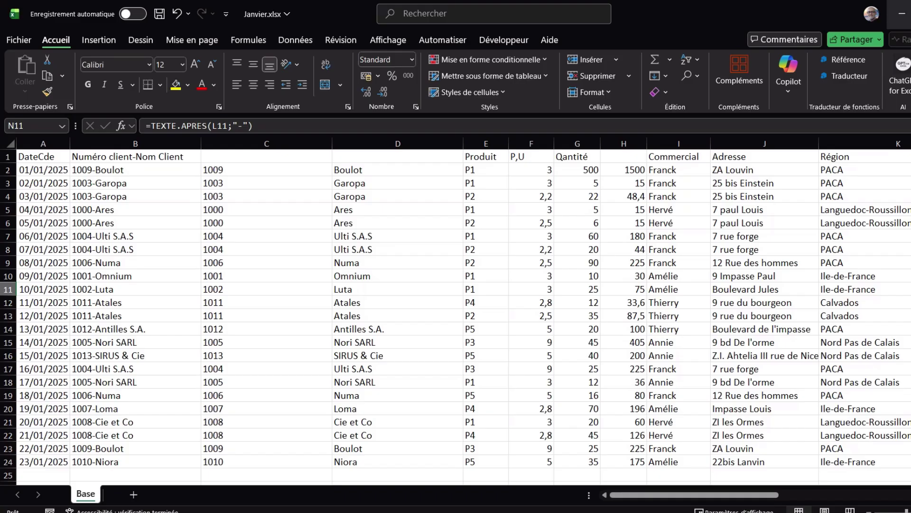
left_click(902, 13)
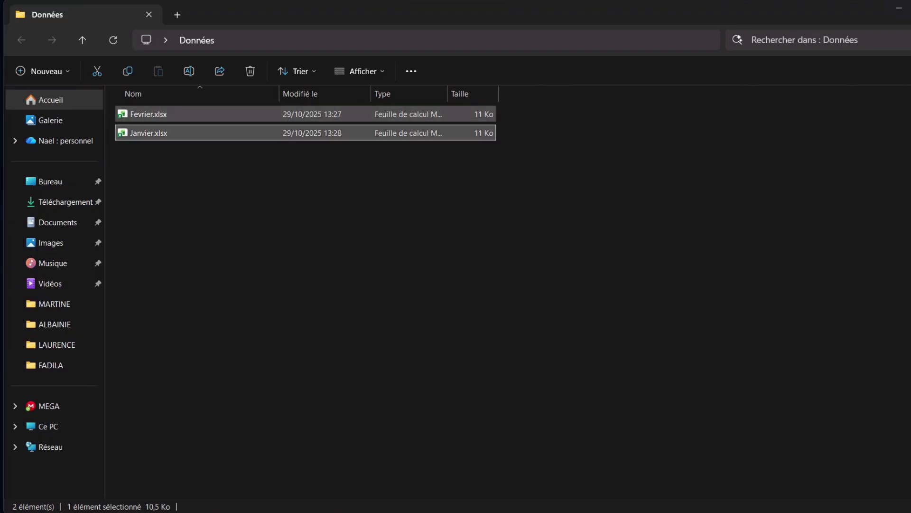
left_click(149, 114)
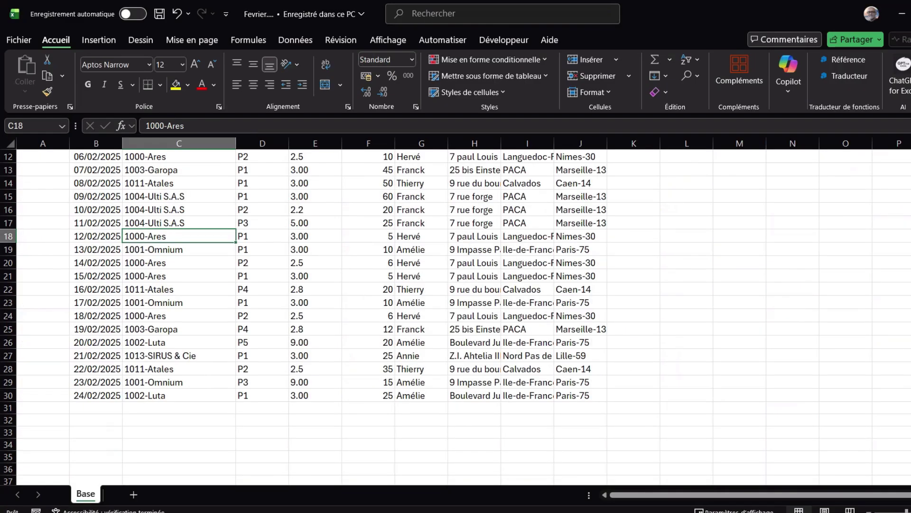
scroll(456, 313, "up", 4)
left_click_drag(95, 230, 582, 480)
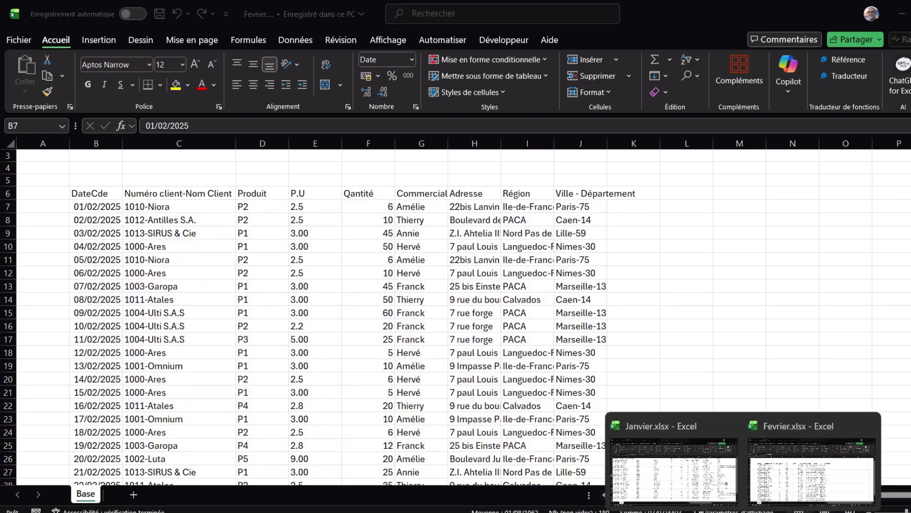
left_click(655, 468)
scroll(455, 313, "down", 1)
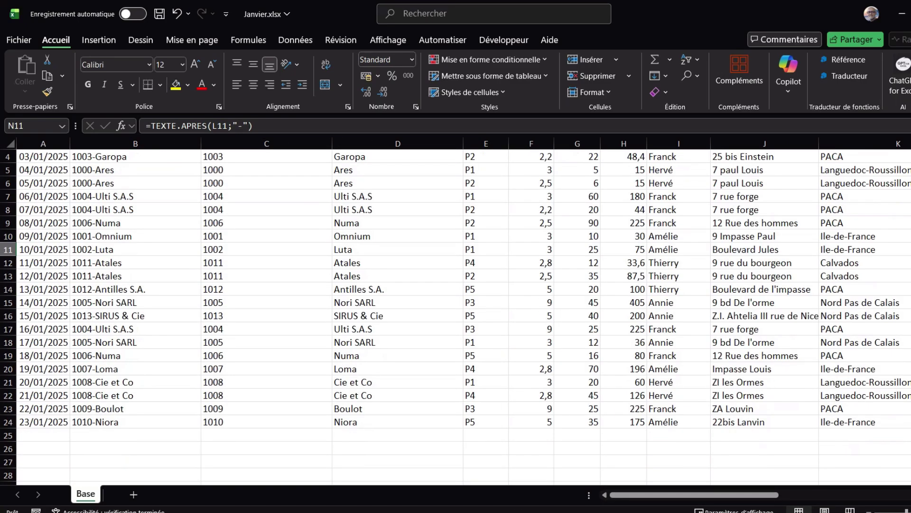
left_click(43, 435)
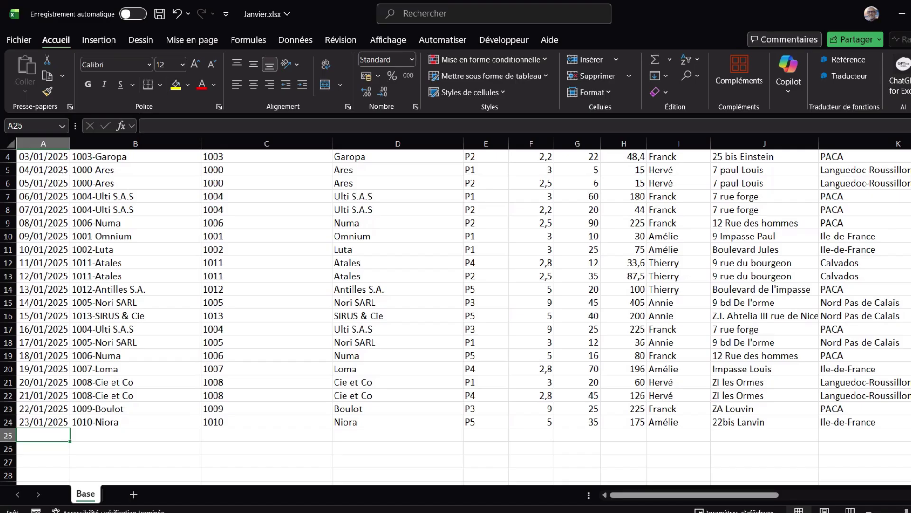
scroll(455, 313, "up", 1)
left_click(135, 302)
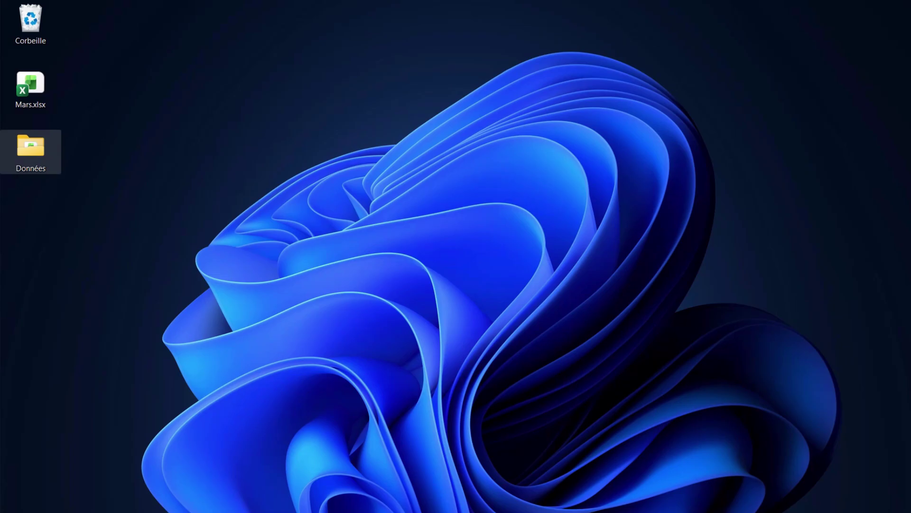
Look over the Données folder, close it, and start a new blank Excel workbook.
double_click(31, 152)
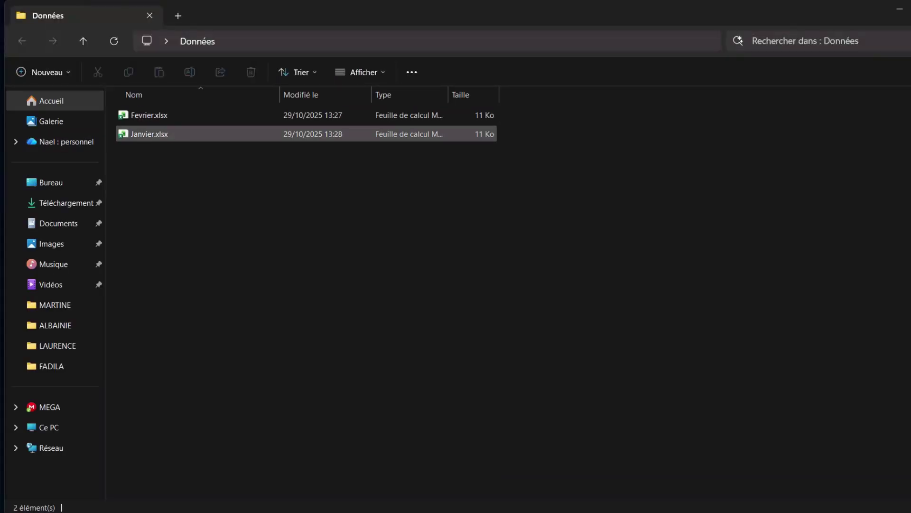
key("alt+F4")
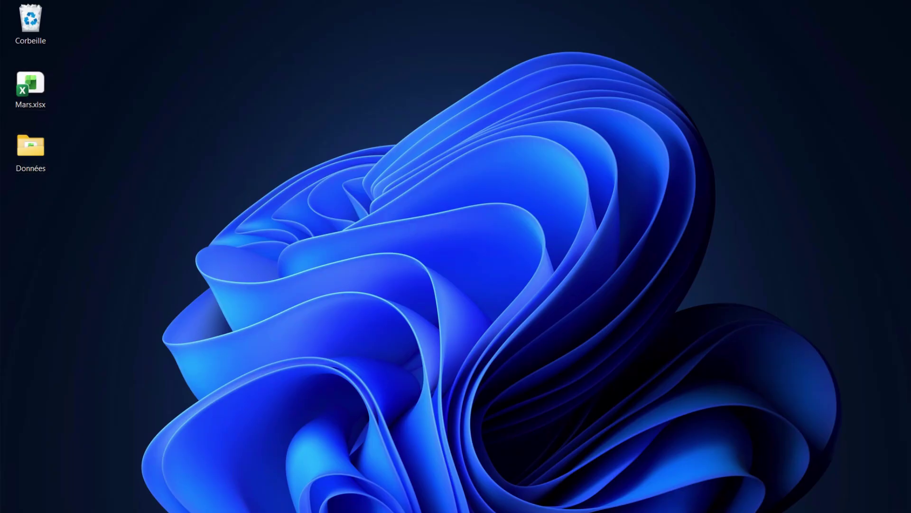
key("super")
left_click(458, 159)
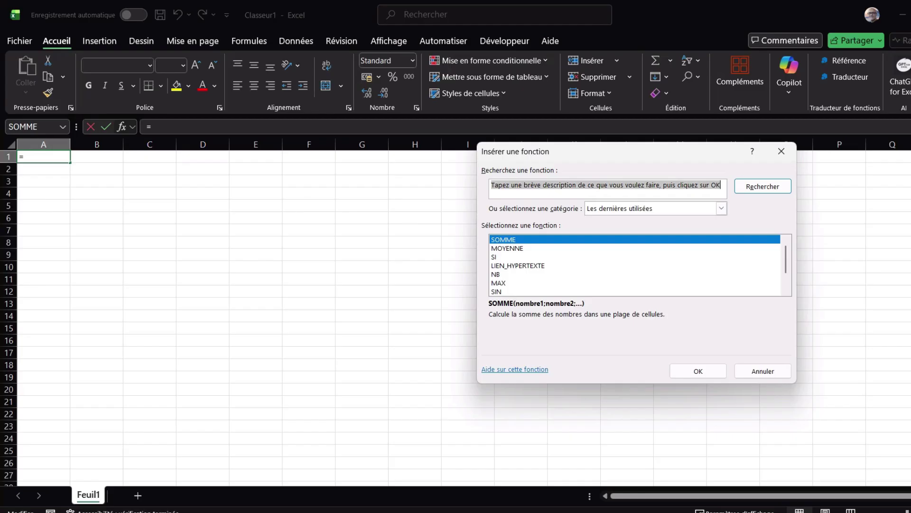
Clear cell A1, select D6, and start a data import from a folder.
left_click(782, 151)
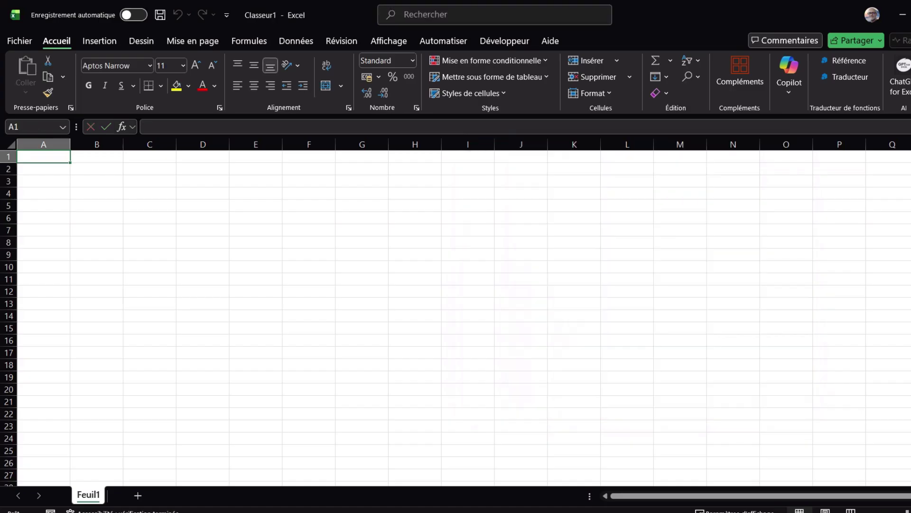
left_click(202, 217)
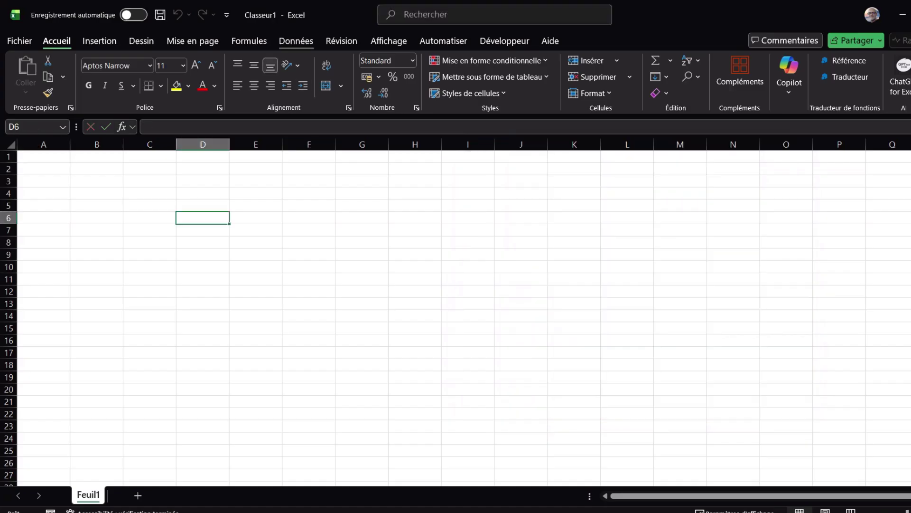
left_click(296, 41)
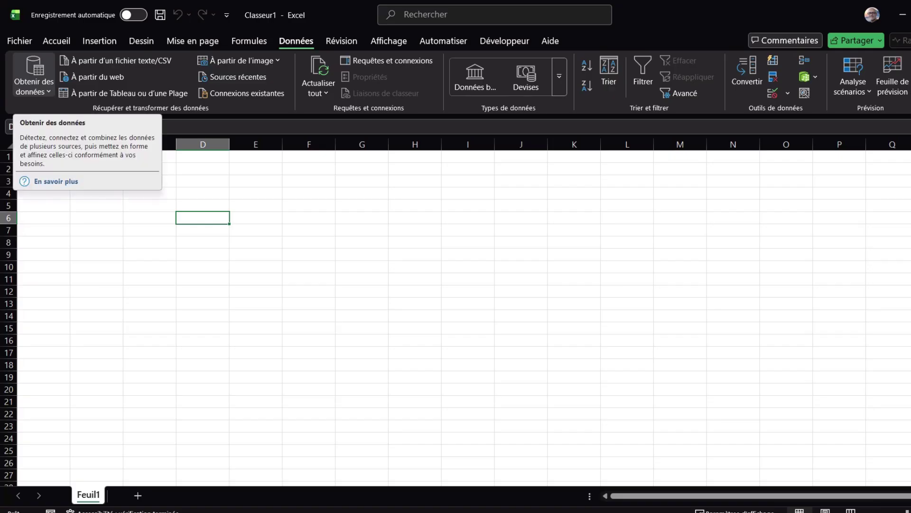
left_click(34, 74)
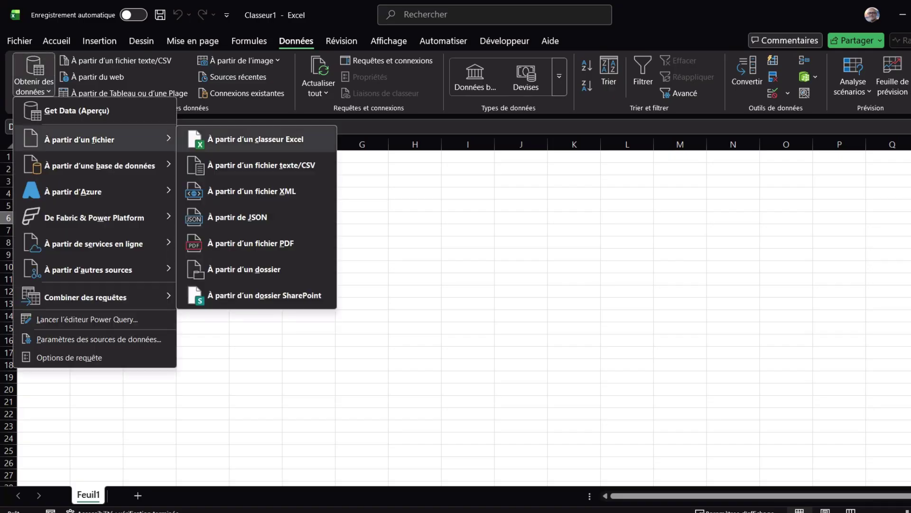
left_click(244, 269)
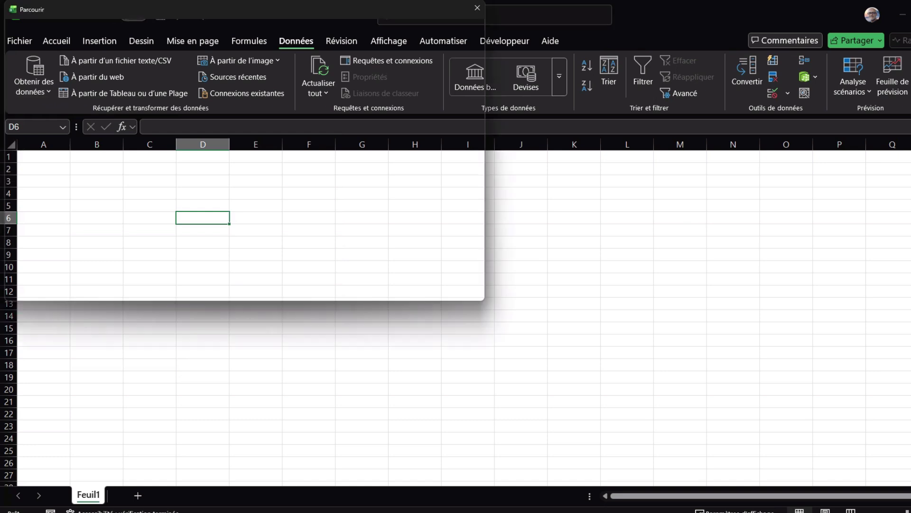
Choose the desktop Données folder and send its file list to the Power Query editor.
left_click(51, 148)
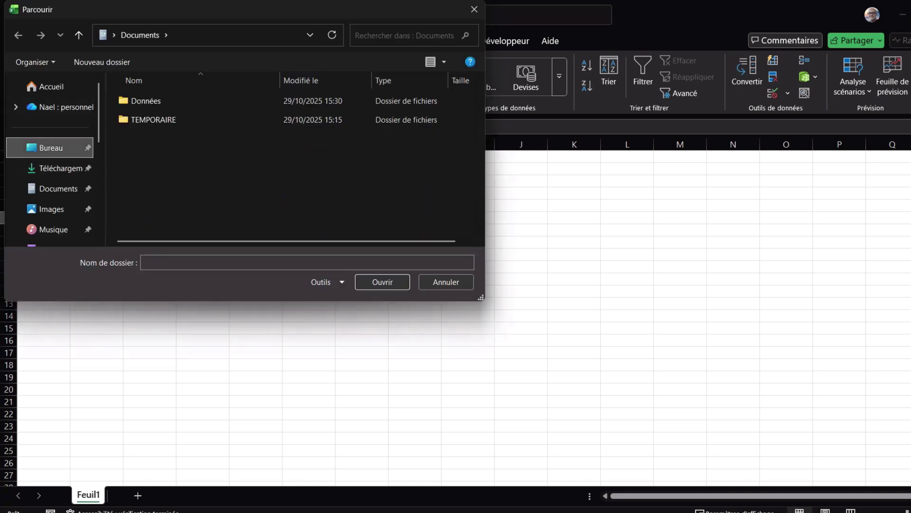
left_click(146, 101)
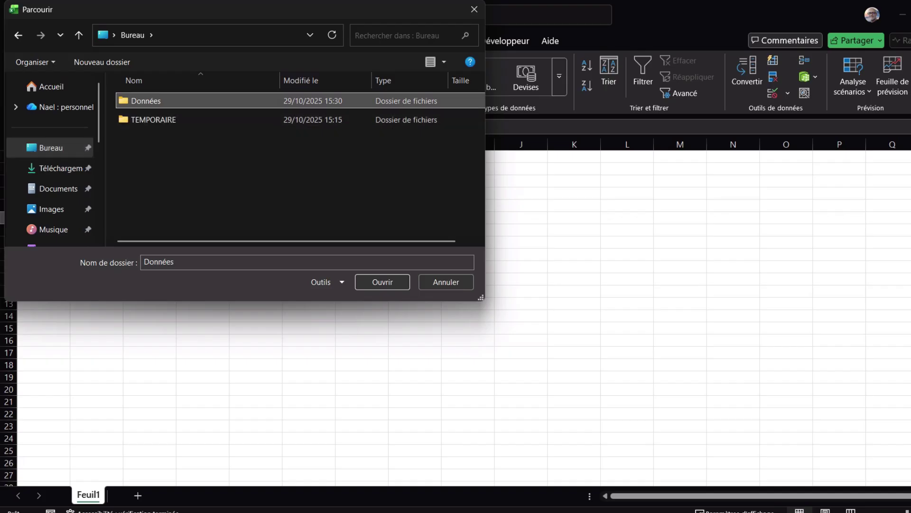
left_click(382, 282)
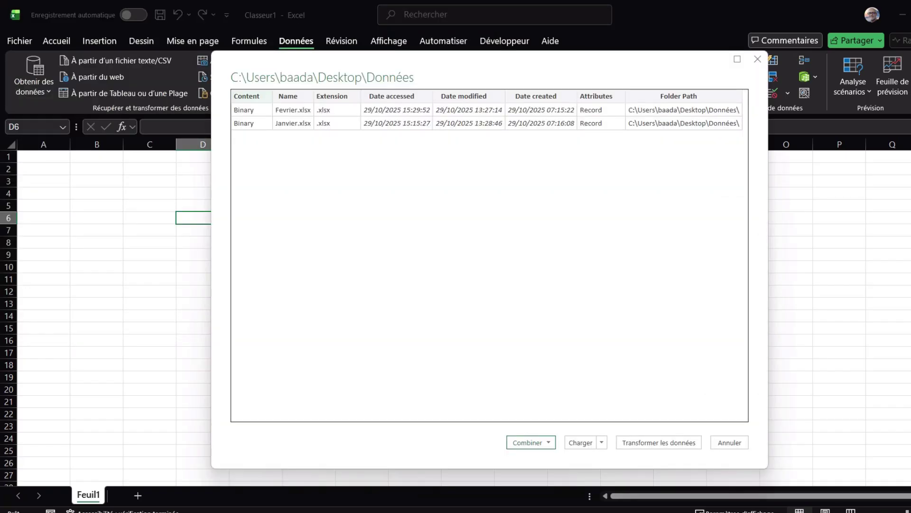
left_click_drag(490, 78, 398, 92)
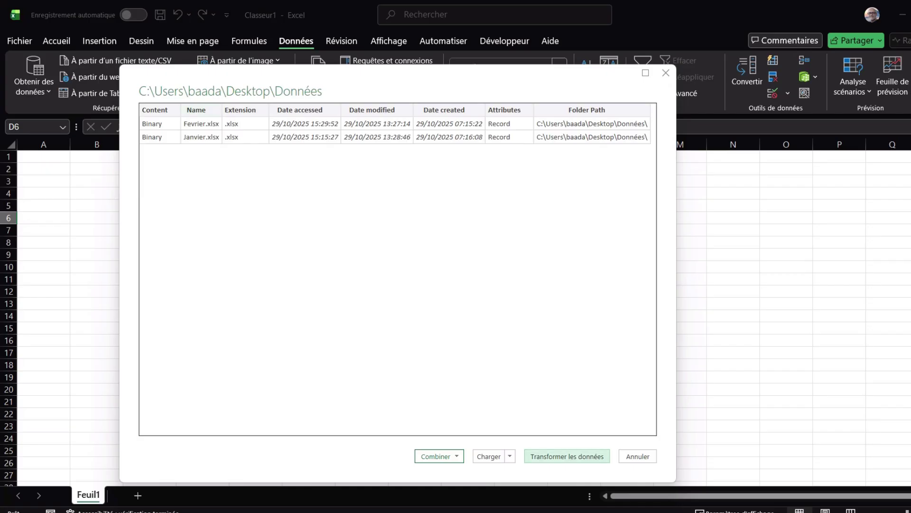
left_click(566, 457)
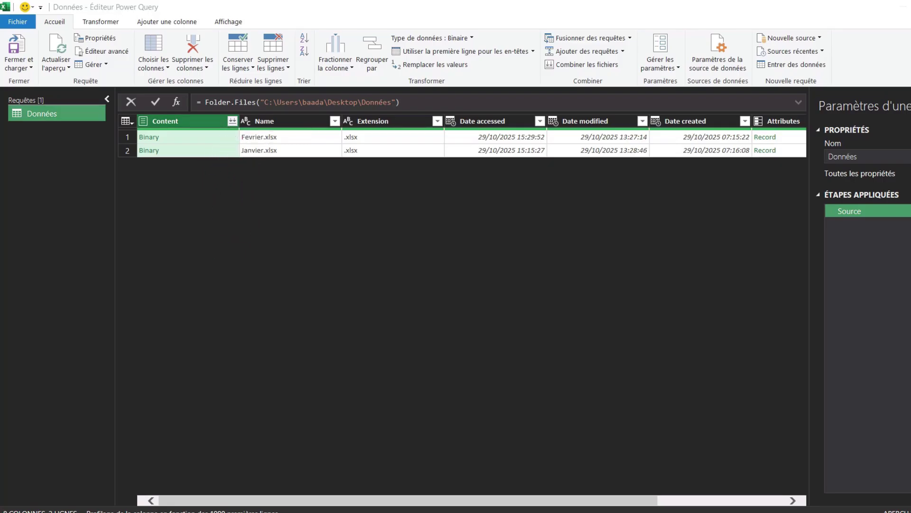
Combine all files, keeping the first file as the sample and using its Base sheet.
left_click(232, 121)
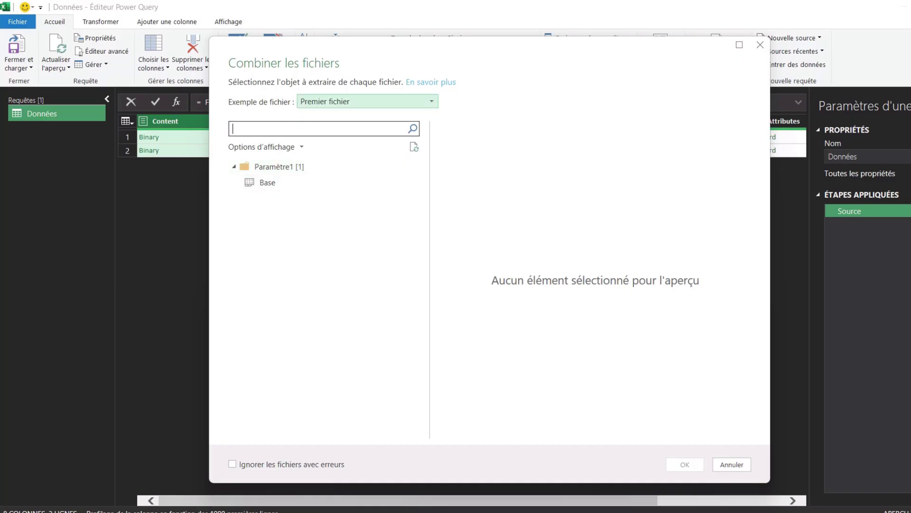
left_click(368, 102)
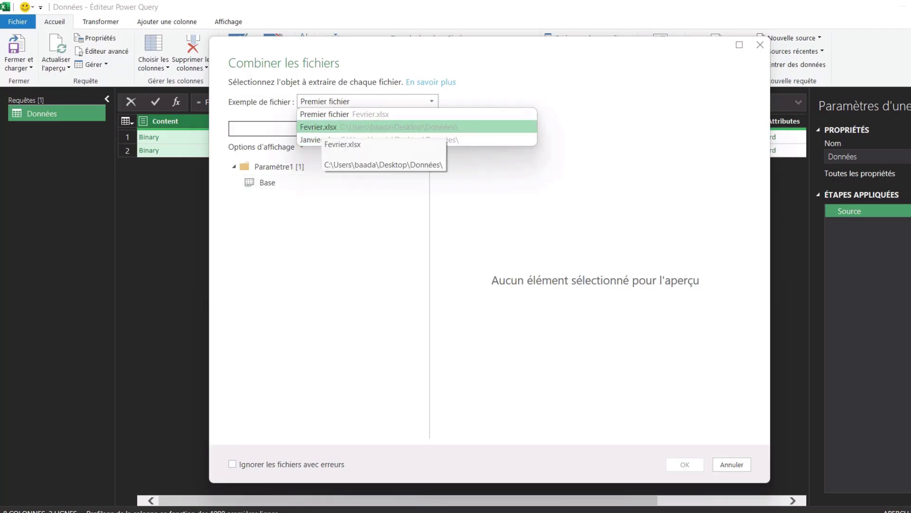
left_click(266, 183)
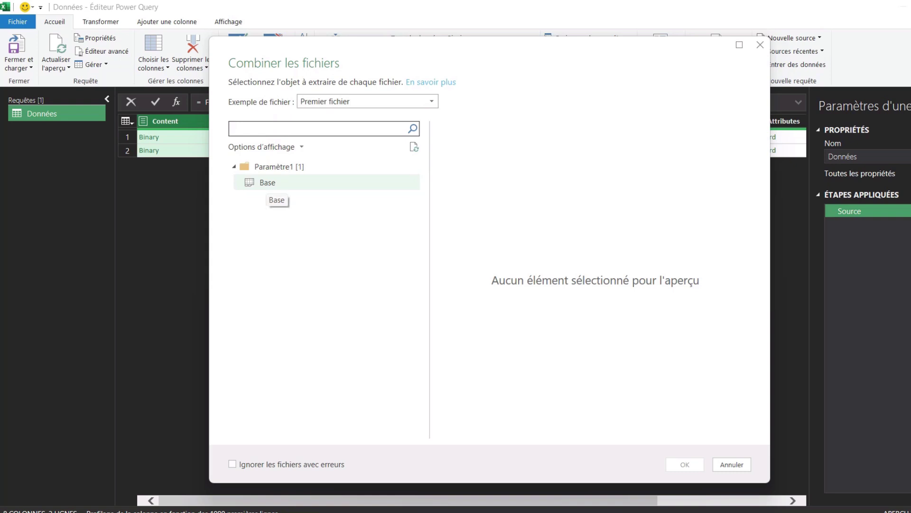
left_click(267, 183)
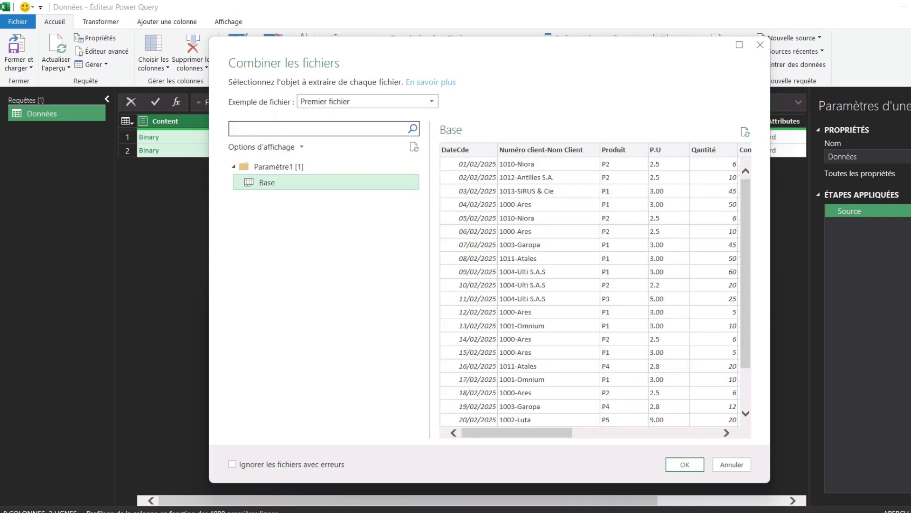
scroll(593, 292, "down", 2)
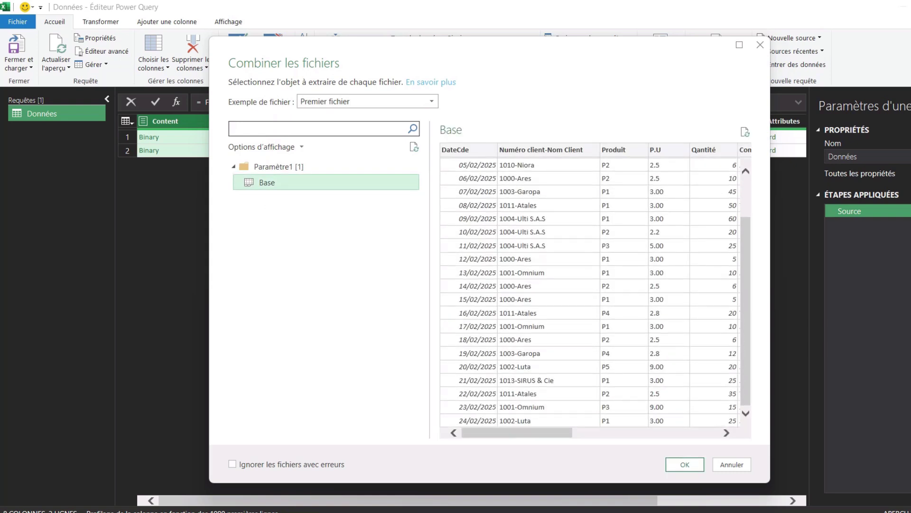
scroll(593, 292, "up", 2)
left_click(731, 464)
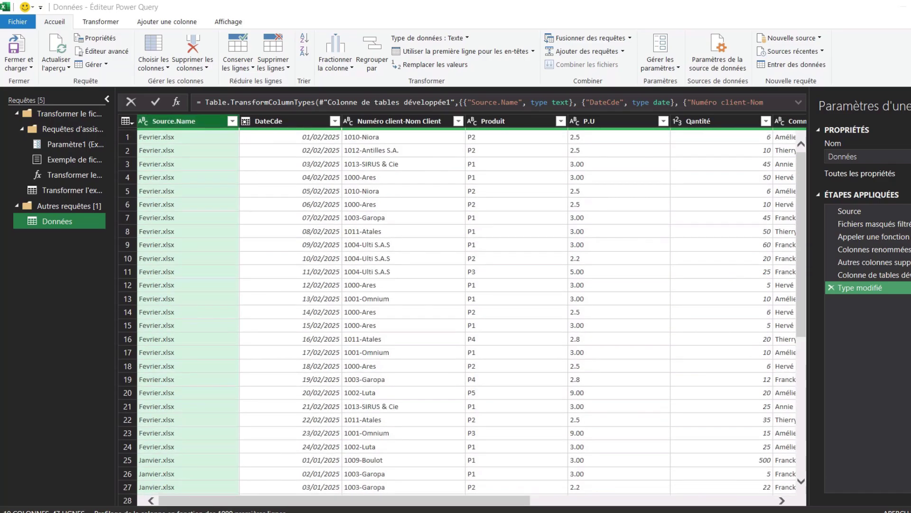
Delete the Source.Name column, then select the Numéro client-Nom Client column.
right_click(174, 119)
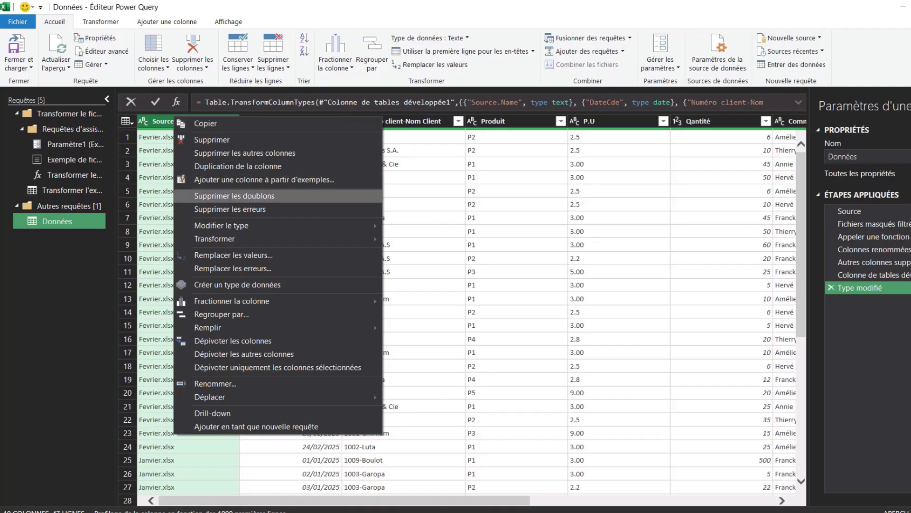
left_click(212, 139)
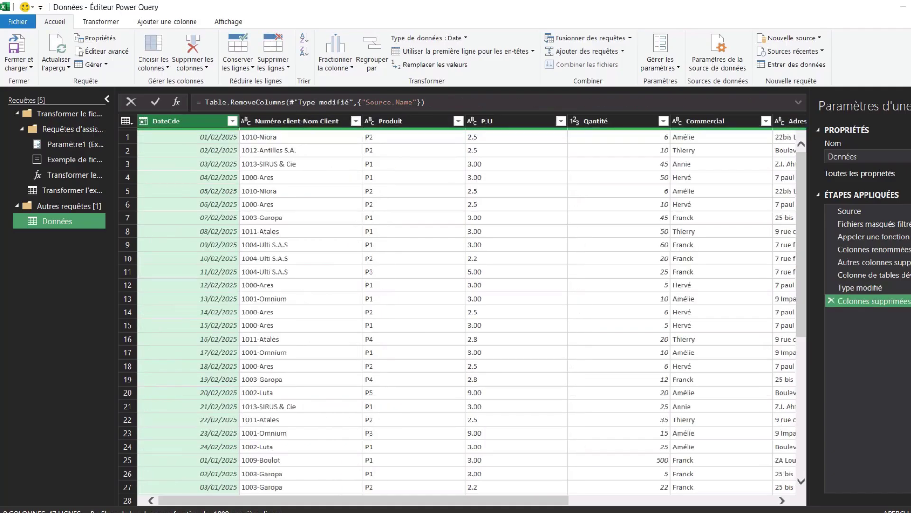
left_click(297, 121, "ctrl")
left_click(297, 121)
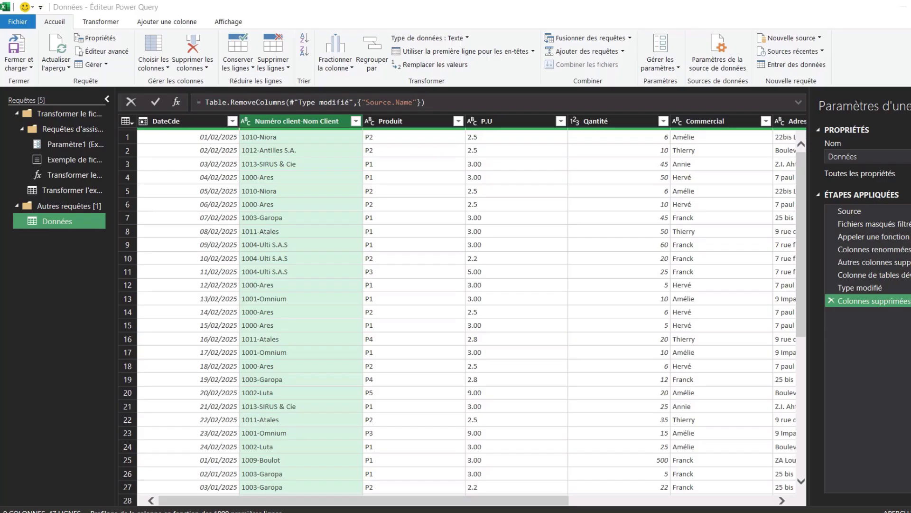
right_click(301, 120)
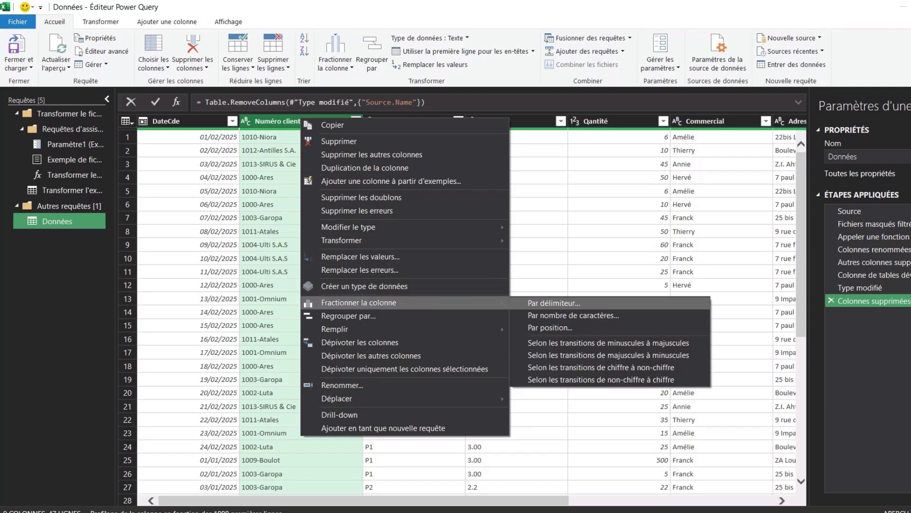
Split the Numéro client-Nom Client column at each hyphen.
left_click(554, 302)
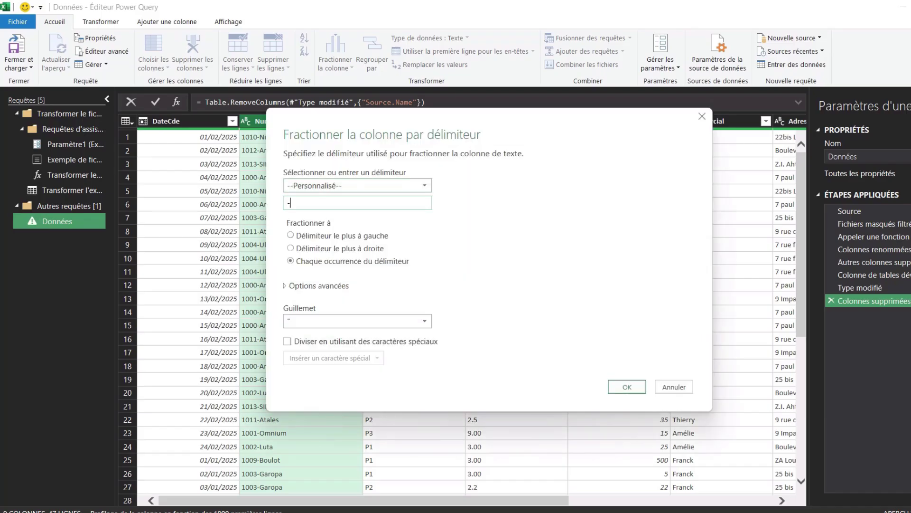
key("Return")
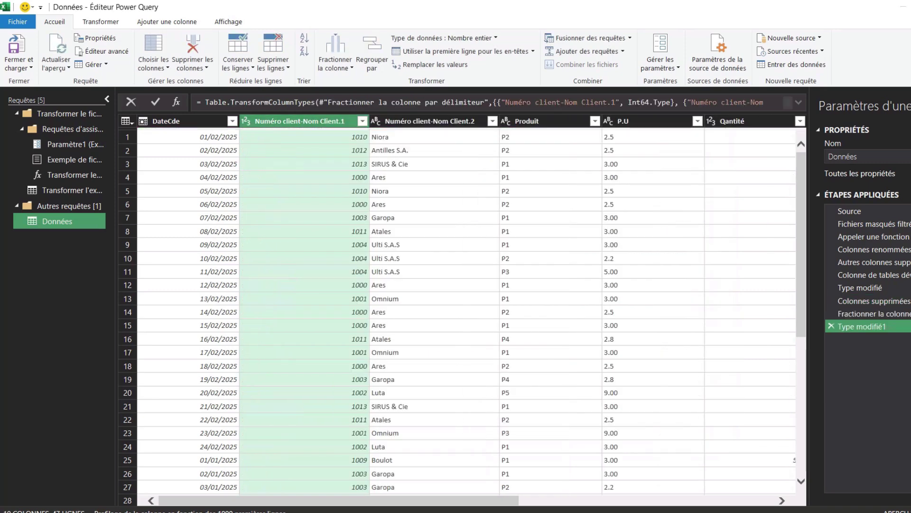
left_click(304, 150)
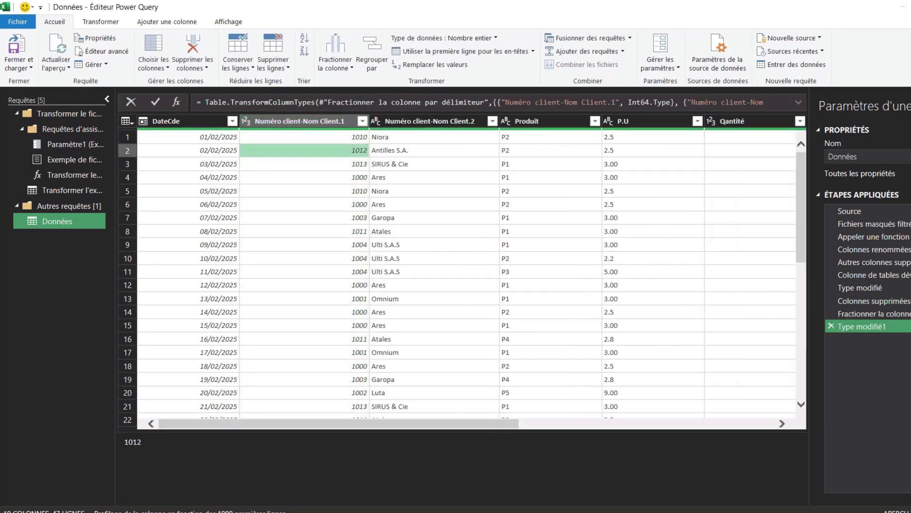
left_click(304, 137)
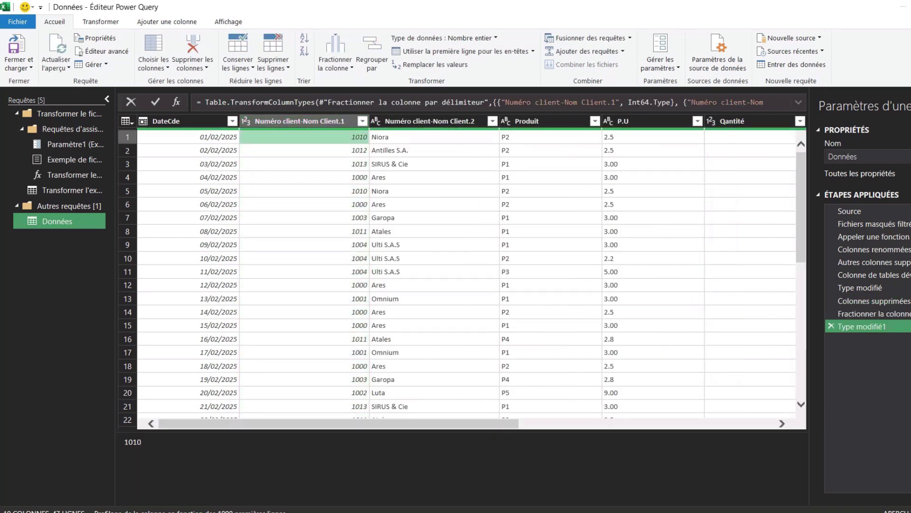
left_click(434, 137)
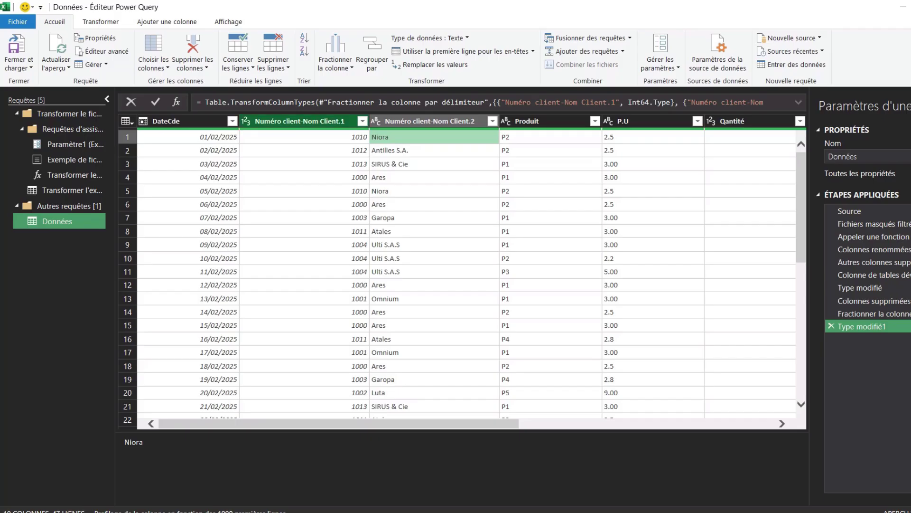
Rename the two split columns to Numéro Client and Nom du Client.
right_click(327, 120)
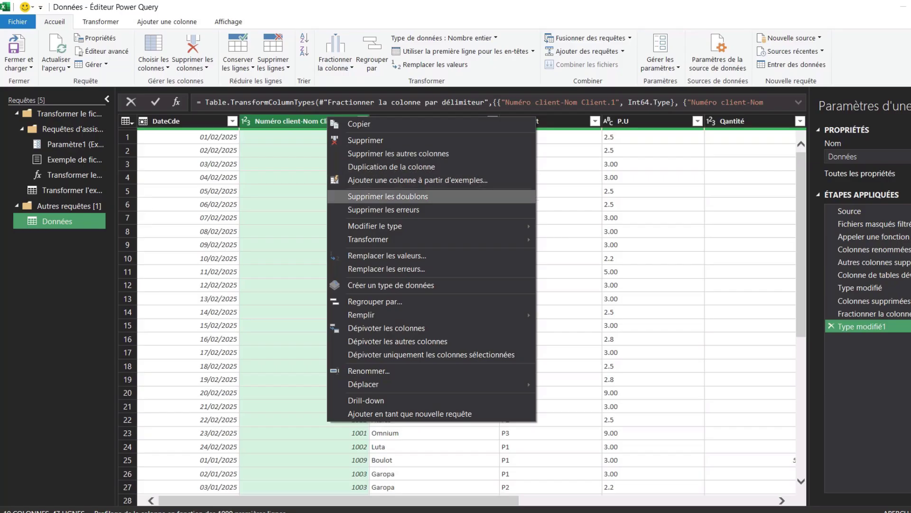
left_click(369, 371)
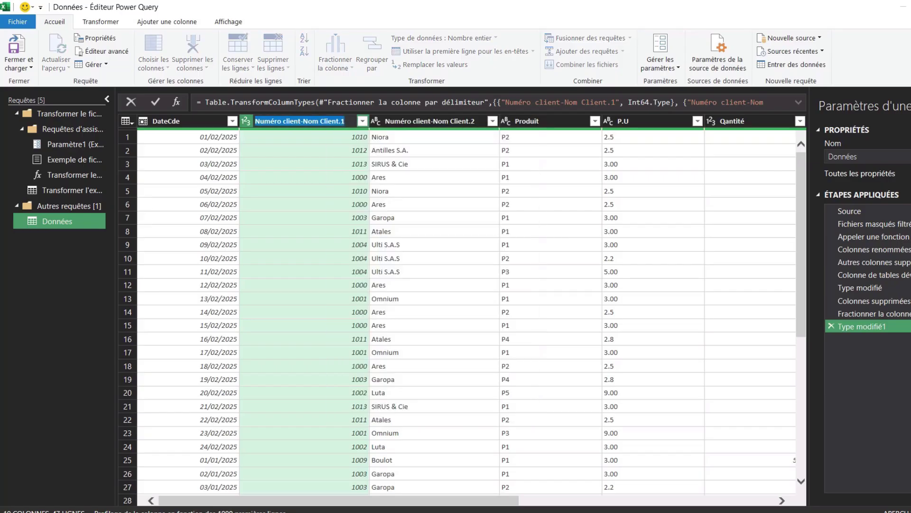
type("Numé")
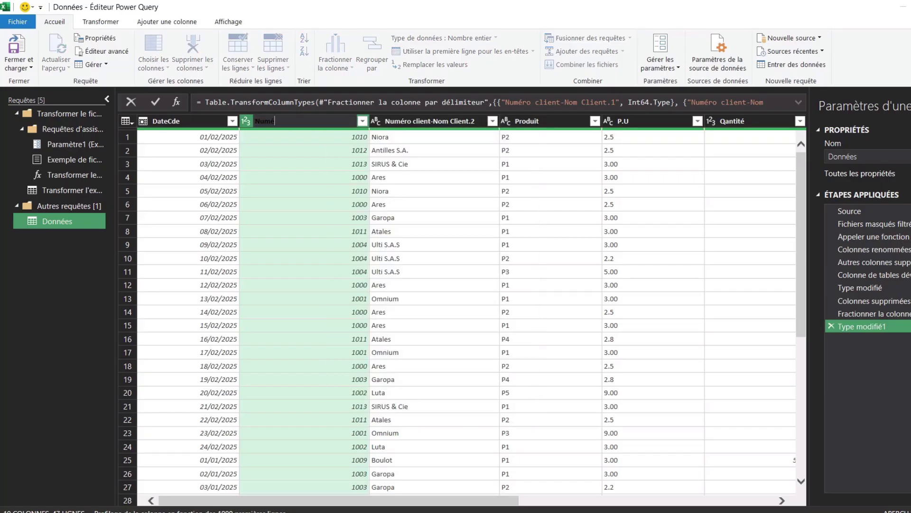
type("ro Cli")
type("ent")
key("Return")
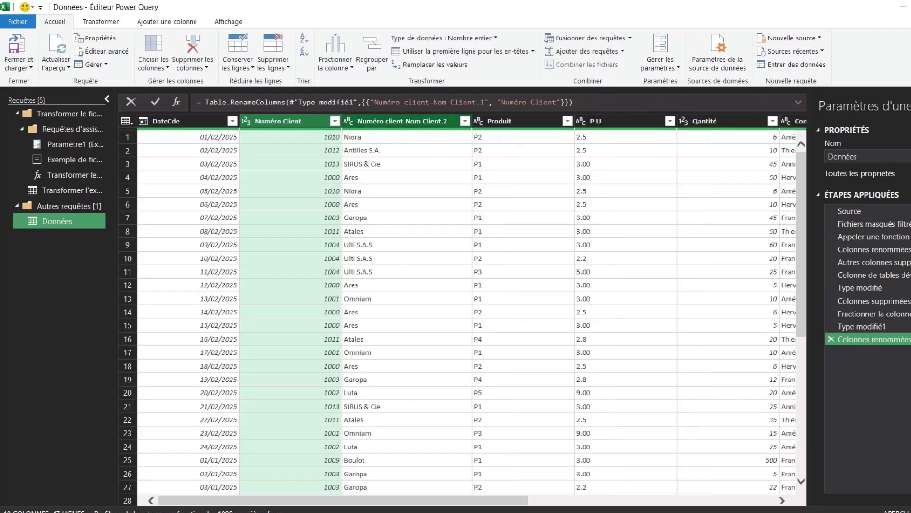
right_click(380, 121)
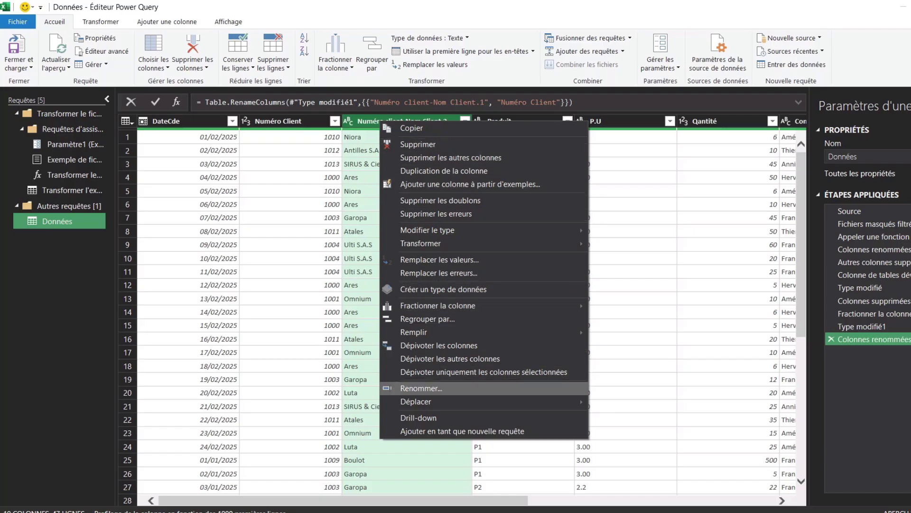
left_click(421, 388)
type("Nom ")
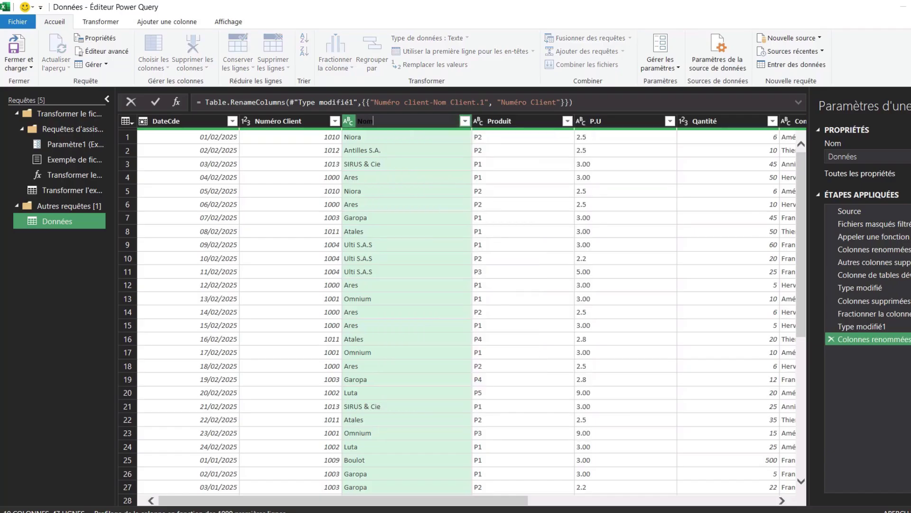
type("du C")
type("lient")
left_click(617, 121)
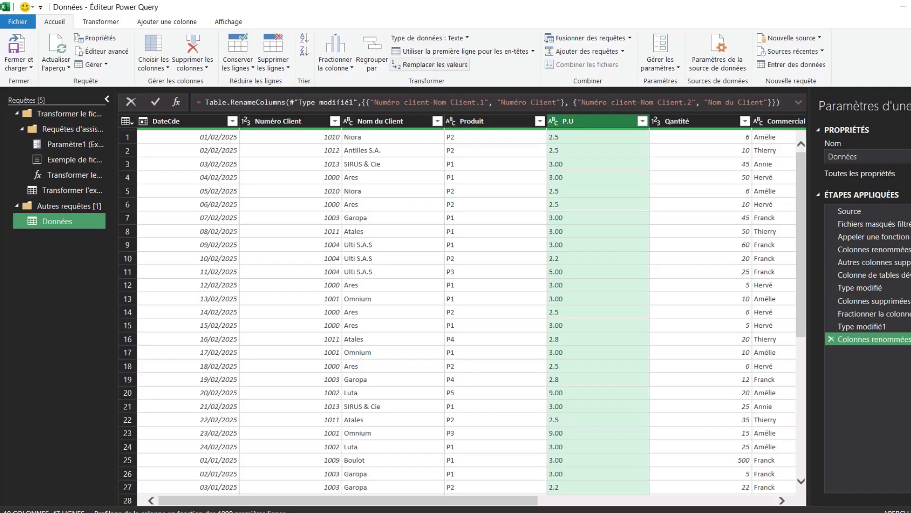
Replace every period with a comma in the P.U column.
left_click(430, 64)
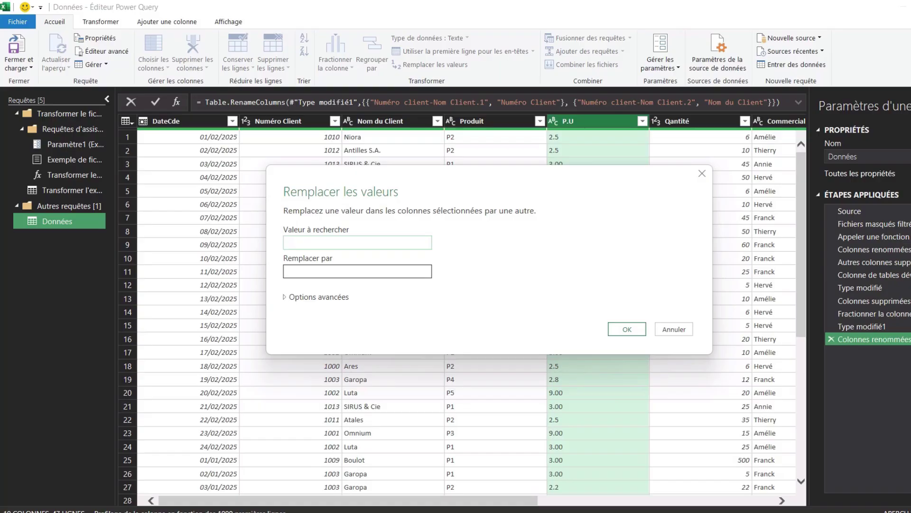
type(".")
left_click(357, 271)
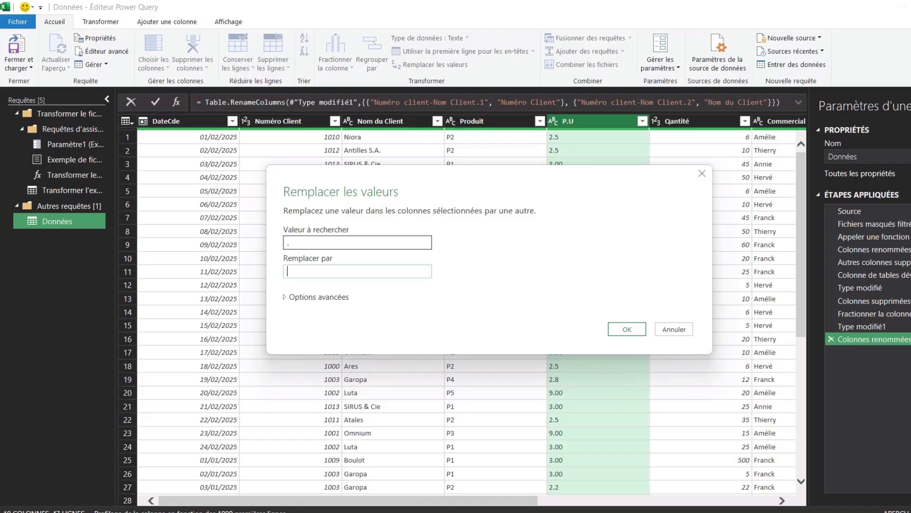
type(",")
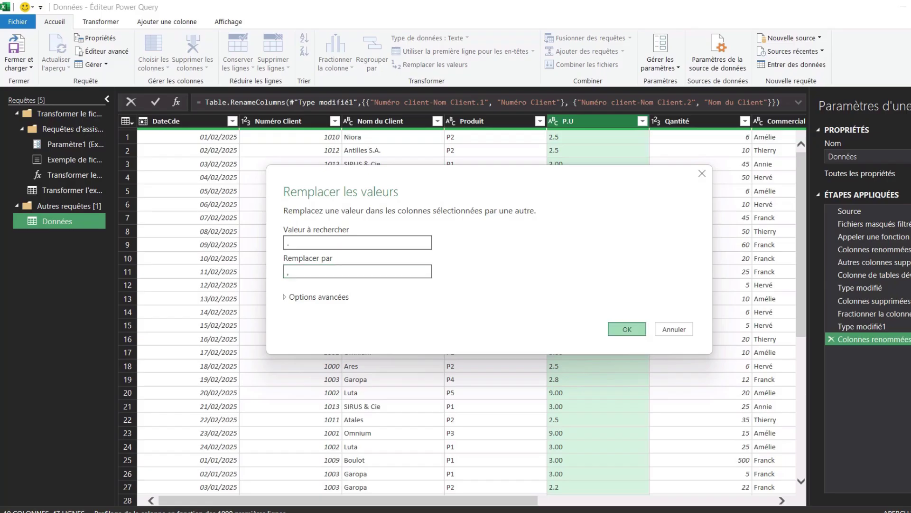
left_click(627, 329)
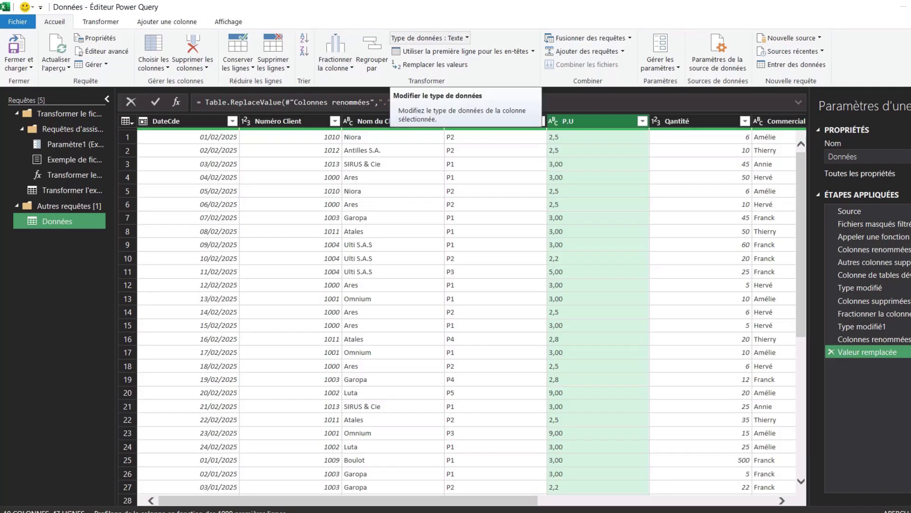
Set the P.U column's data type to Devise (currency).
left_click(428, 37)
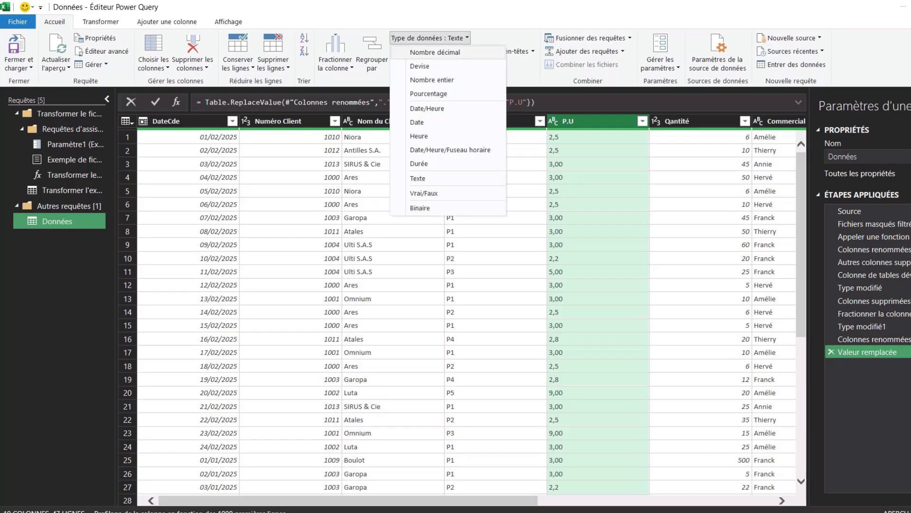
left_click(420, 66)
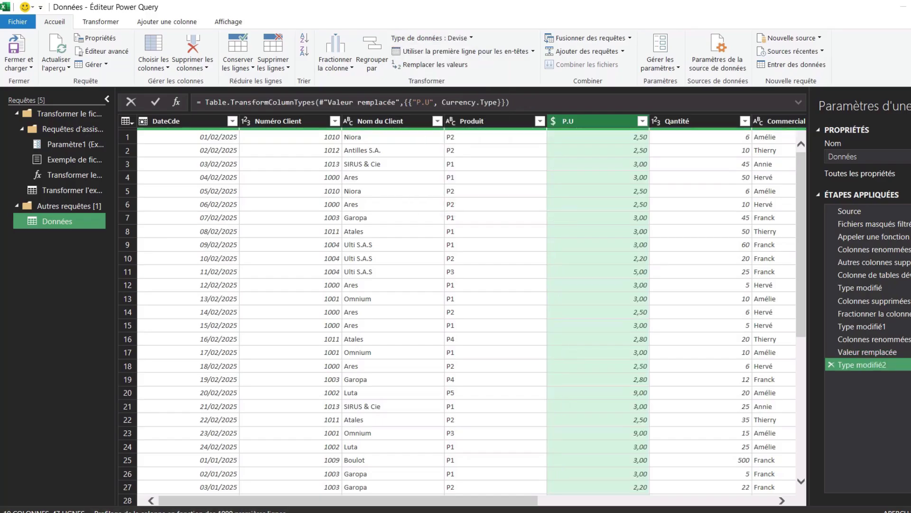
scroll(470, 309, "right", 2)
scroll(470, 308, "right", 3)
scroll(470, 309, "right", 2)
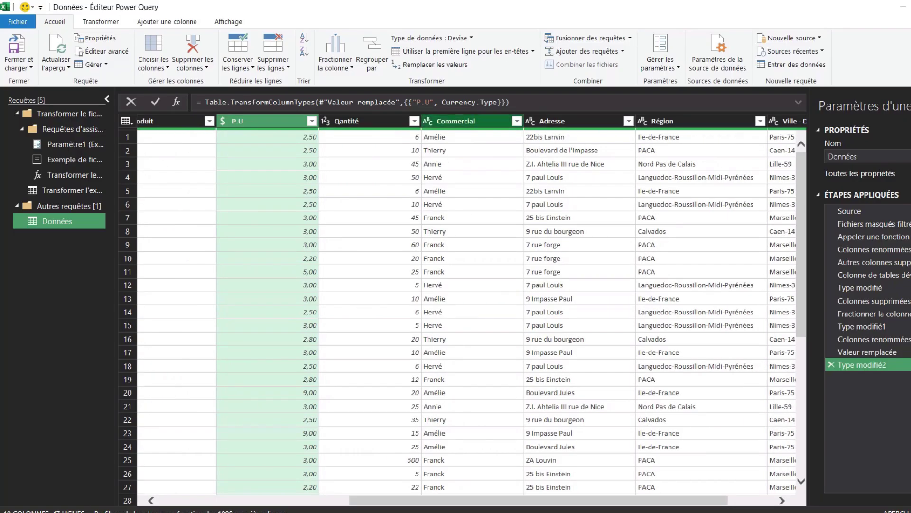
left_click(456, 121)
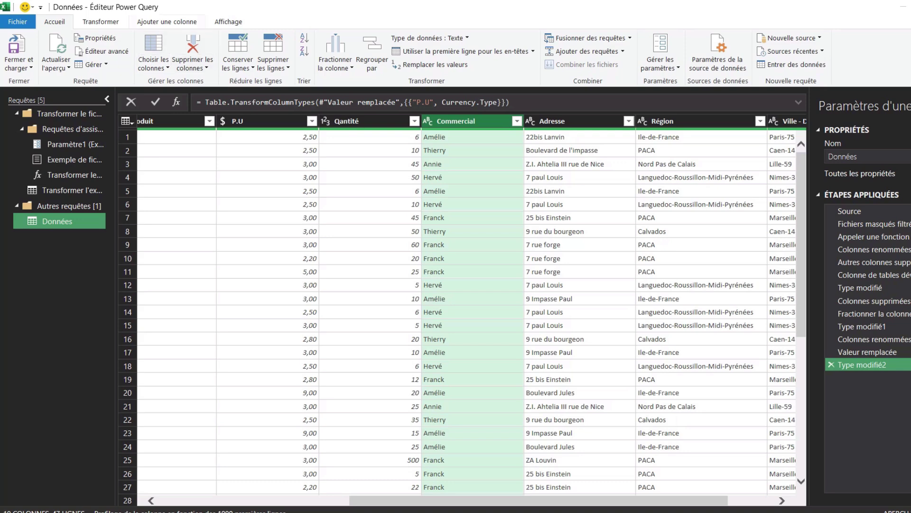
Add a custom column named Total with the formula [P.U]*[Qantité].
left_click(166, 22)
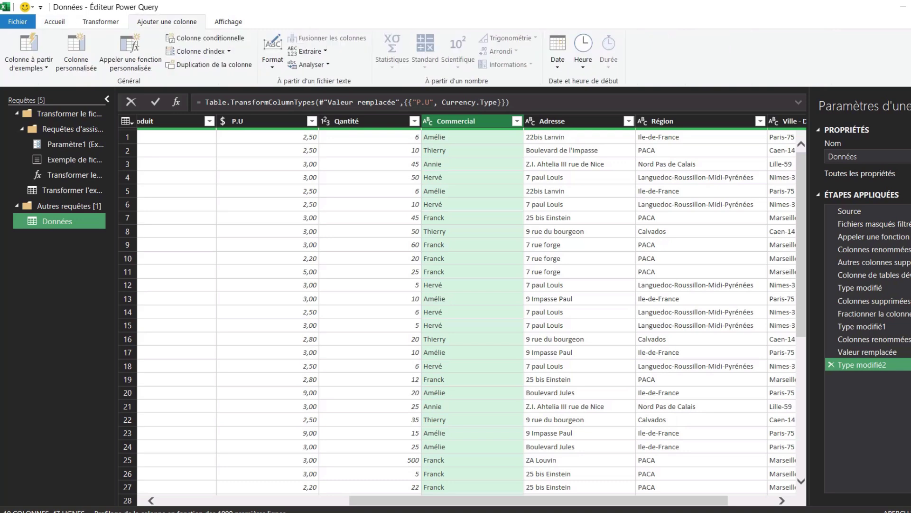
left_click(76, 50)
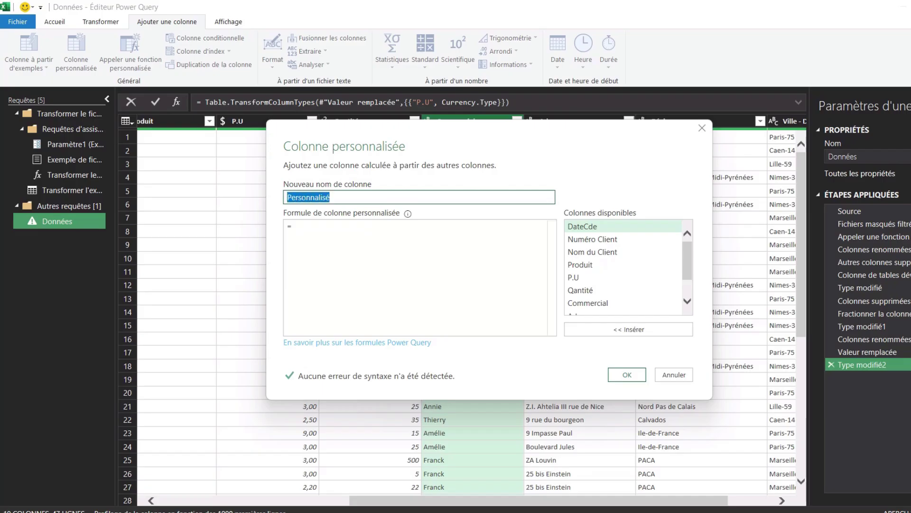
type("T")
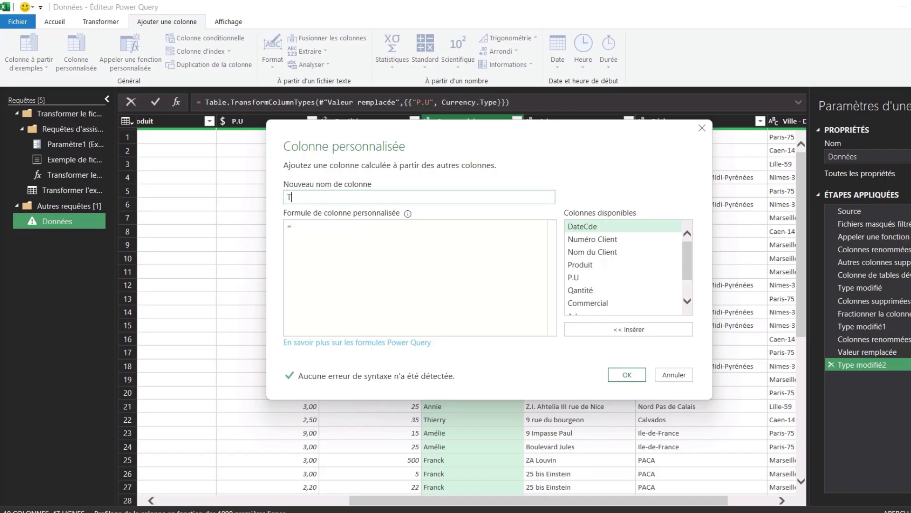
type("otal")
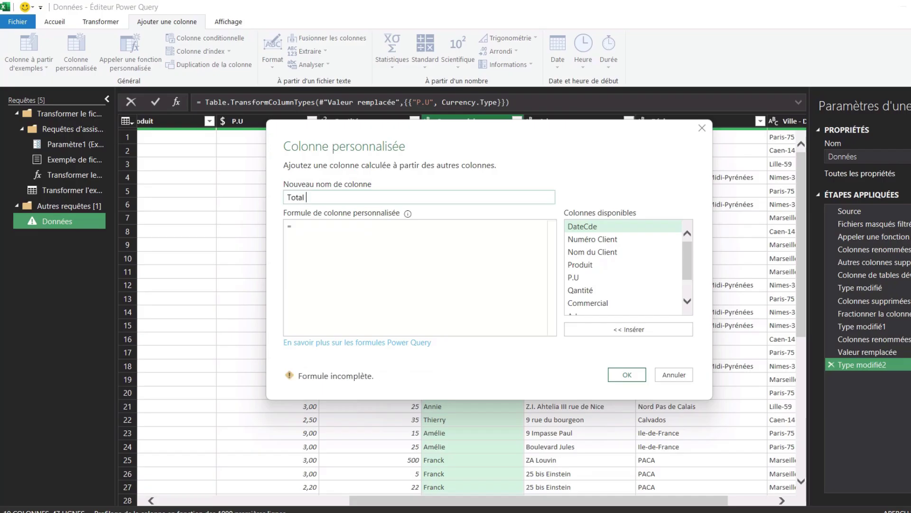
key("BackSpace")
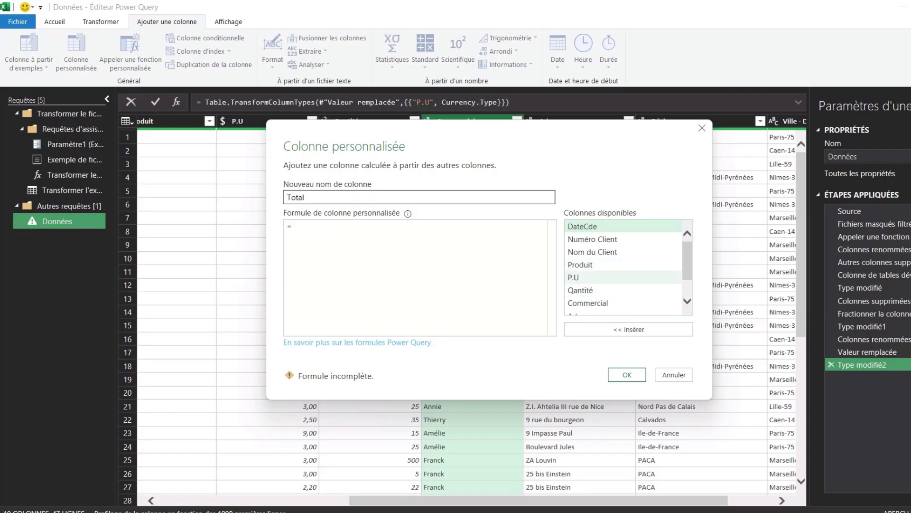
left_click(574, 278)
left_click(629, 329)
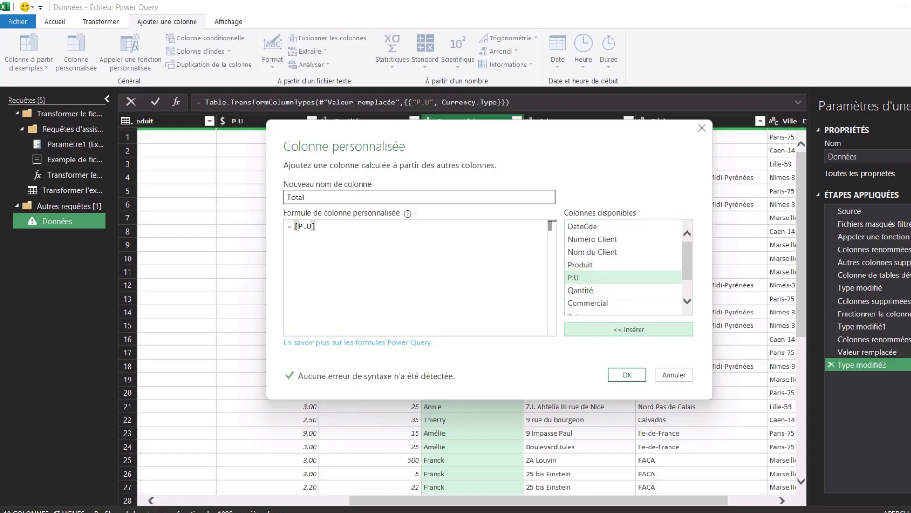
type("*")
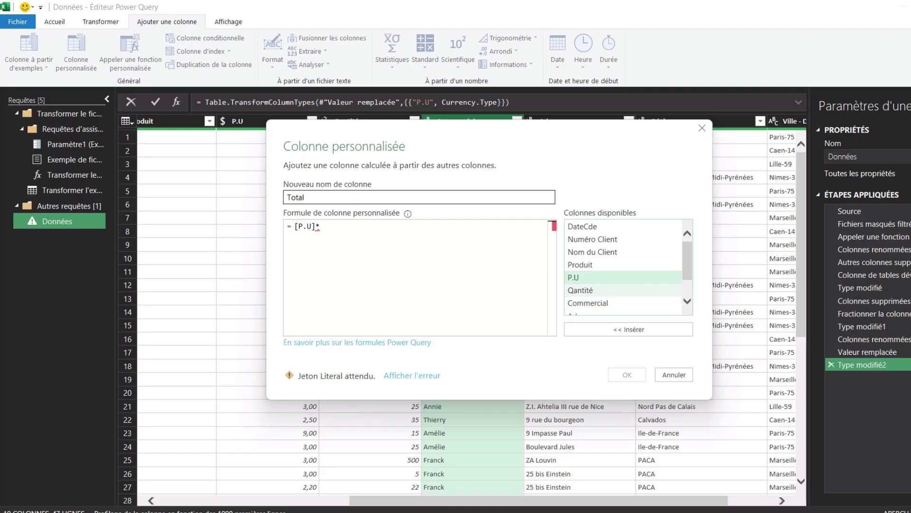
left_click(580, 290)
left_click(629, 329)
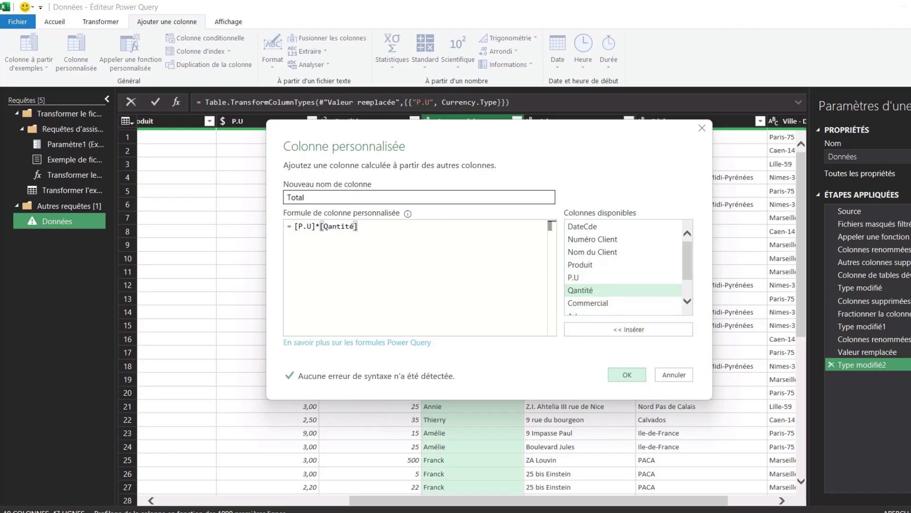
left_click(627, 375)
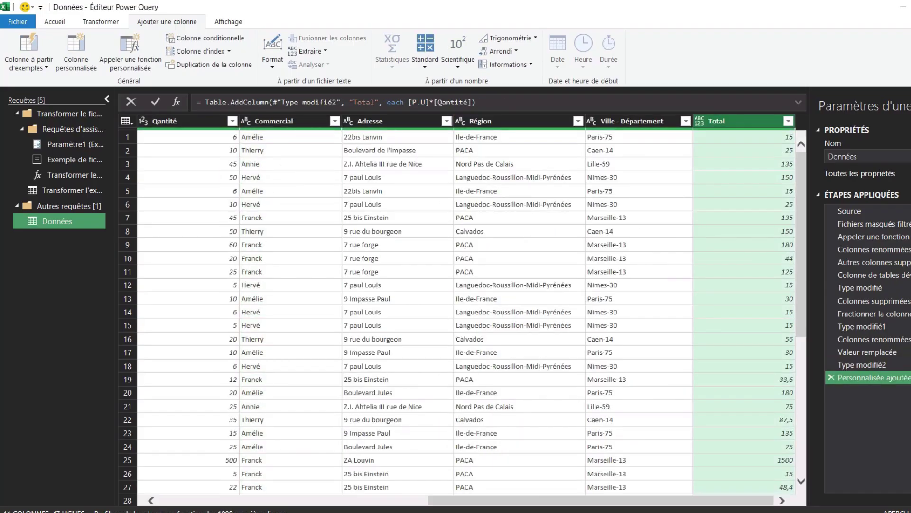
left_click_drag(722, 120, 328, 121)
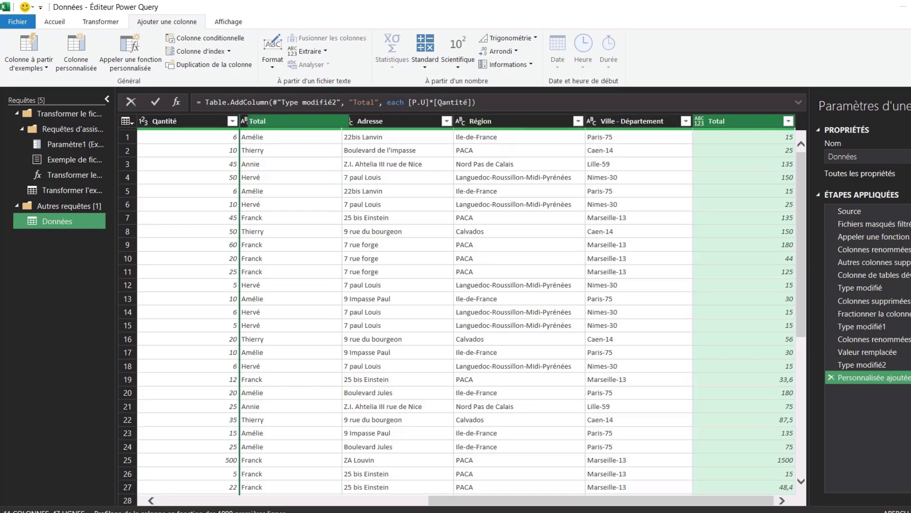
Drop the Total column right after Qantité, ahead of Commercial.
left_click_drag(327, 121, 266, 120)
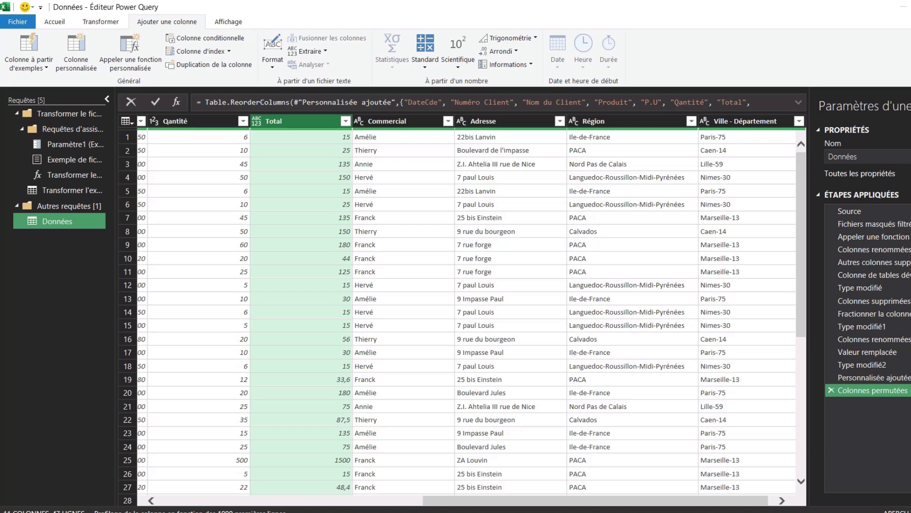
scroll(472, 309, "right", 1)
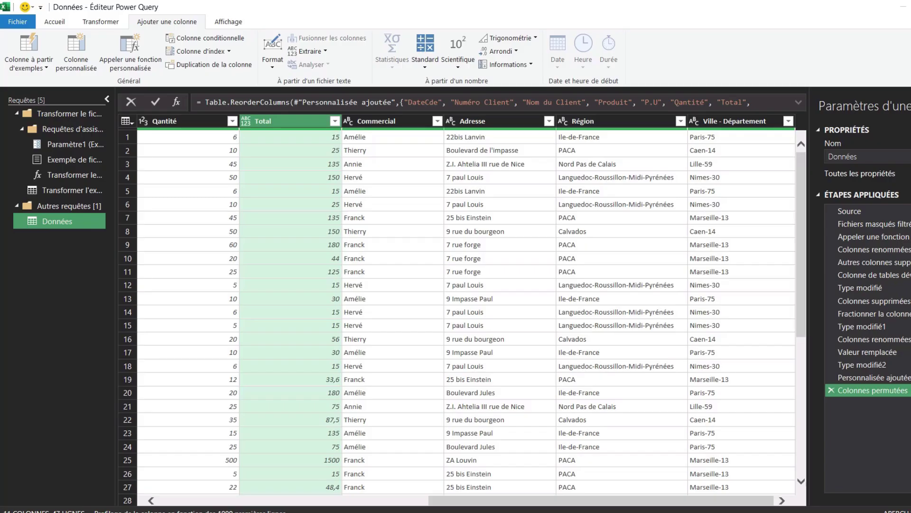
left_click(740, 121)
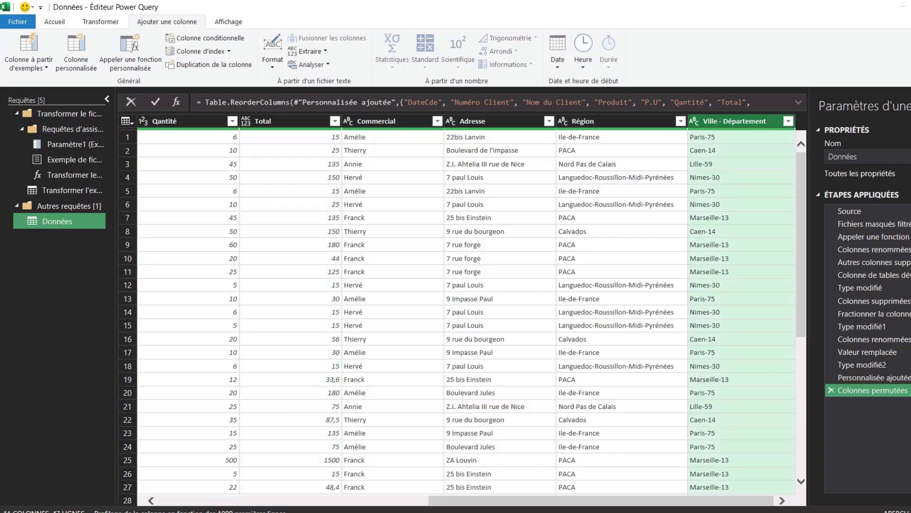
Split Ville - Département by the '-' delimiter into two columns.
right_click(712, 121)
mouse_move(768, 303)
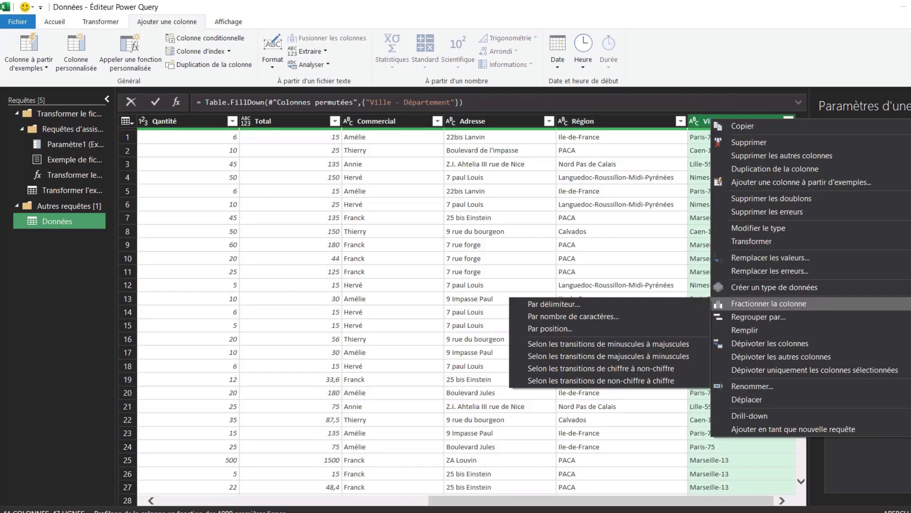
left_click(554, 303)
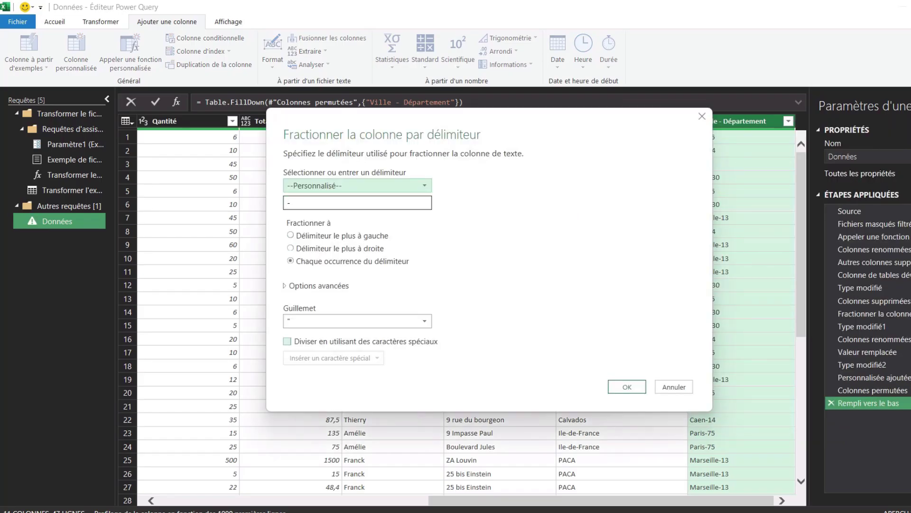
left_click(627, 386)
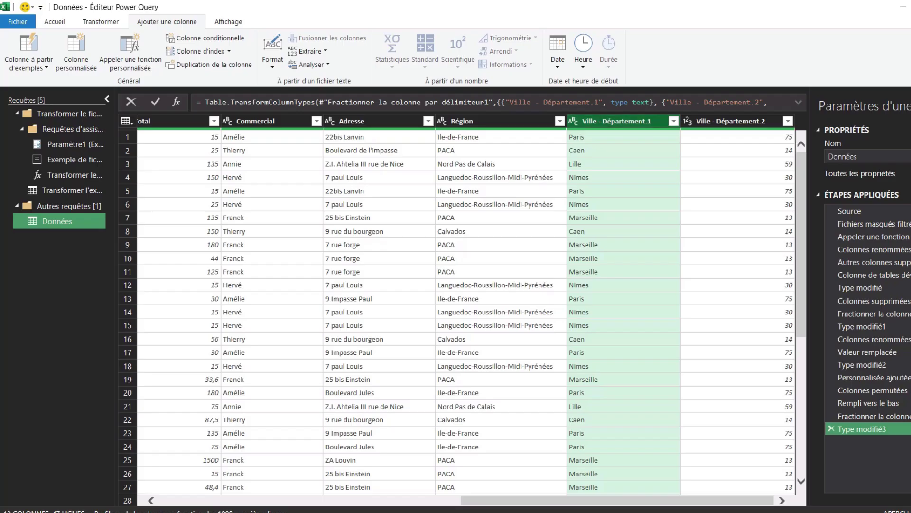
Rename Ville - Département.1 to Ville and Ville - Département.2 to Départesment.
right_click(590, 121)
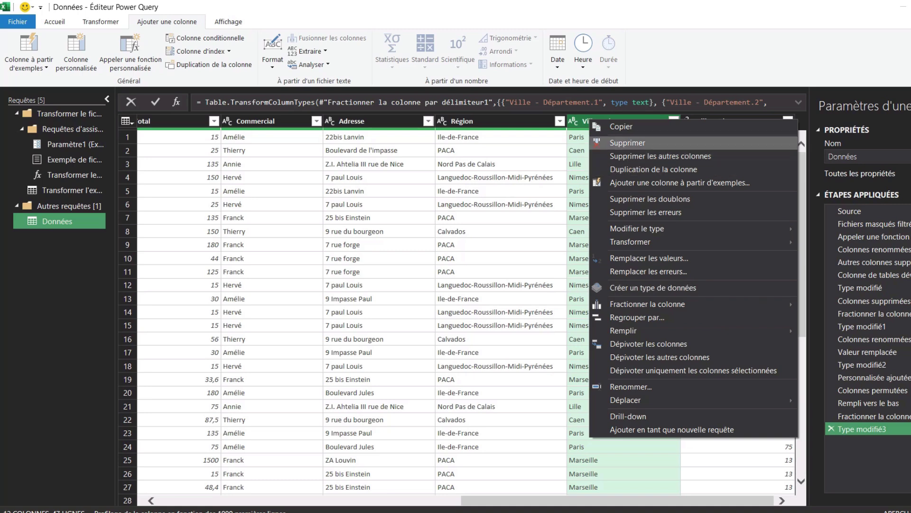
left_click(631, 386)
type("Ville")
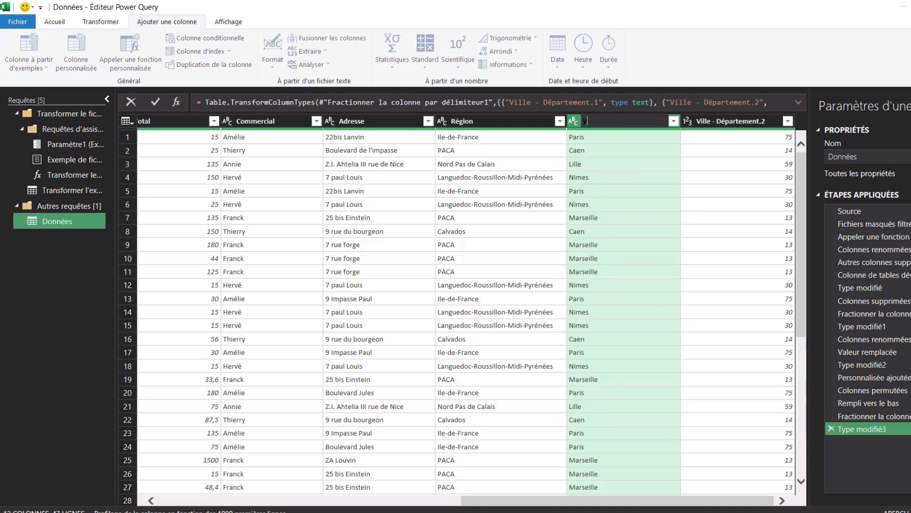
key("Return")
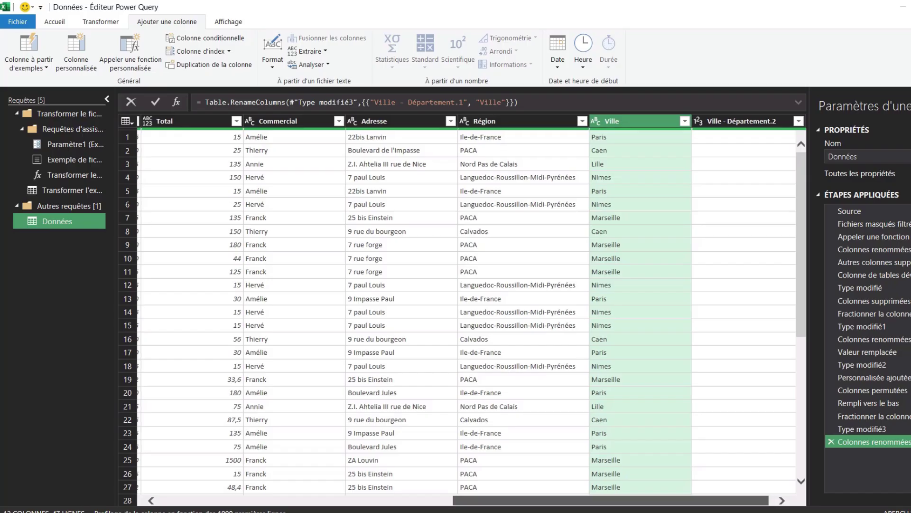
scroll(472, 308, "right", 1)
right_click(707, 121)
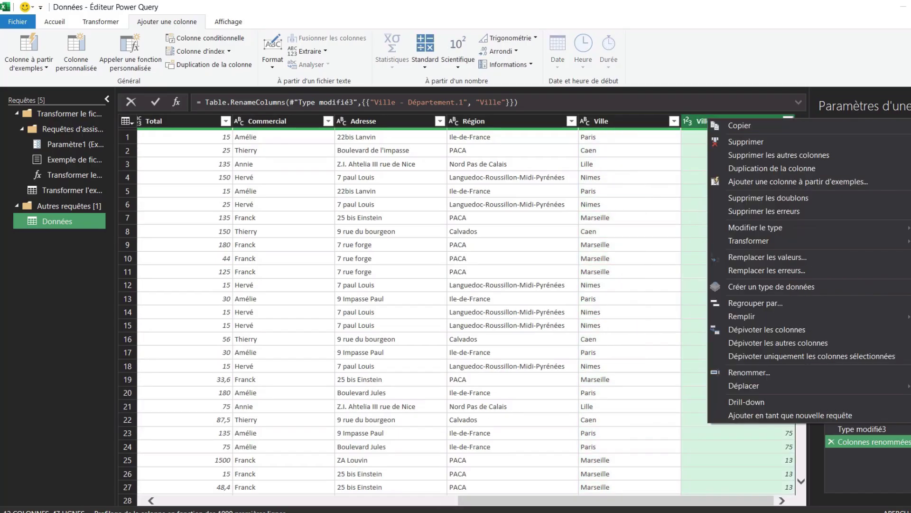
left_click(750, 372)
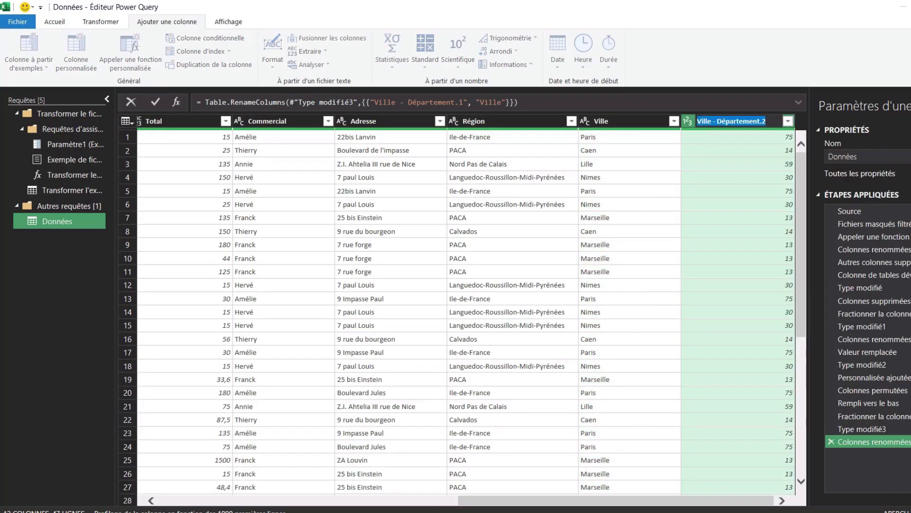
type("Dépar")
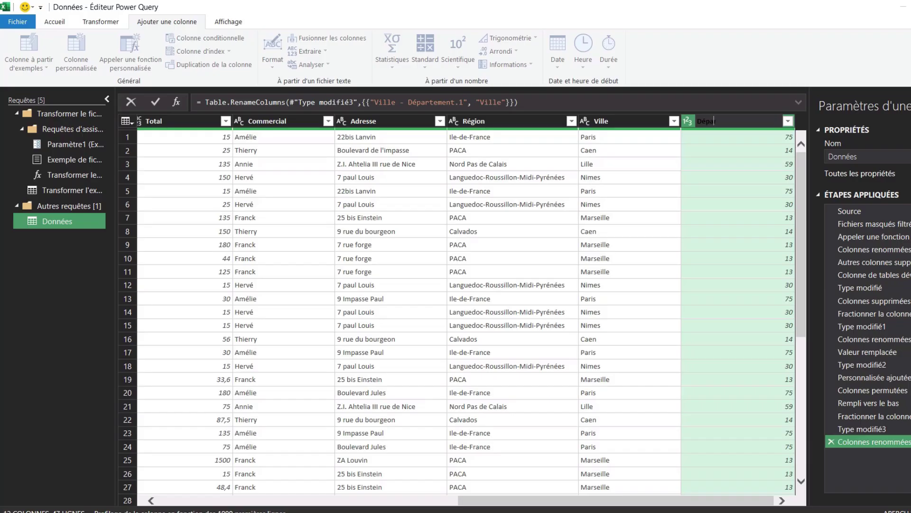
type("tesment")
key("Return")
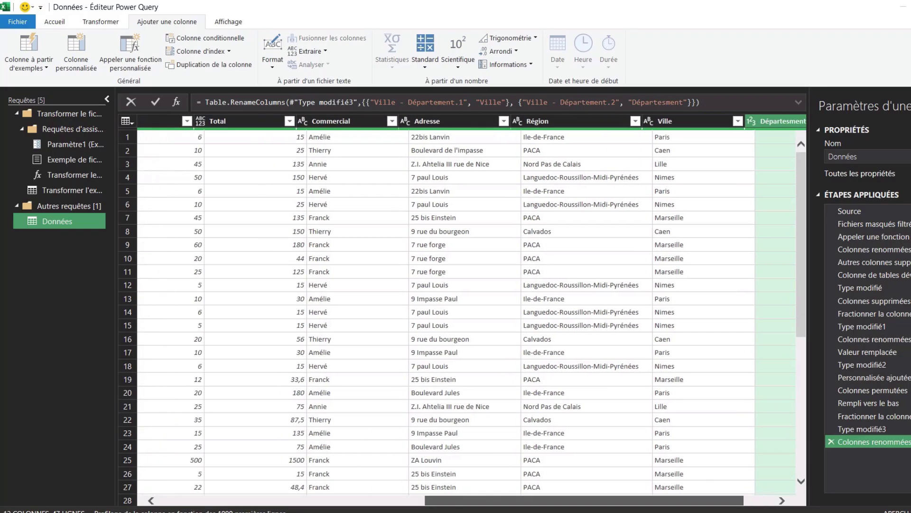
scroll(472, 309, "left", 5)
scroll(472, 309, "left", 5)
scroll(472, 309, "left", 3)
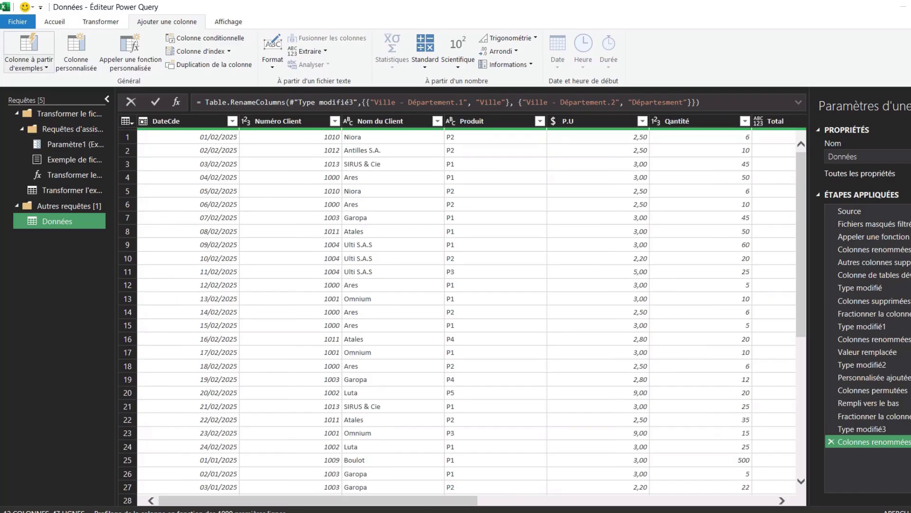
Close the Power Query editor and load the Données query onto a worksheet.
left_click(18, 22)
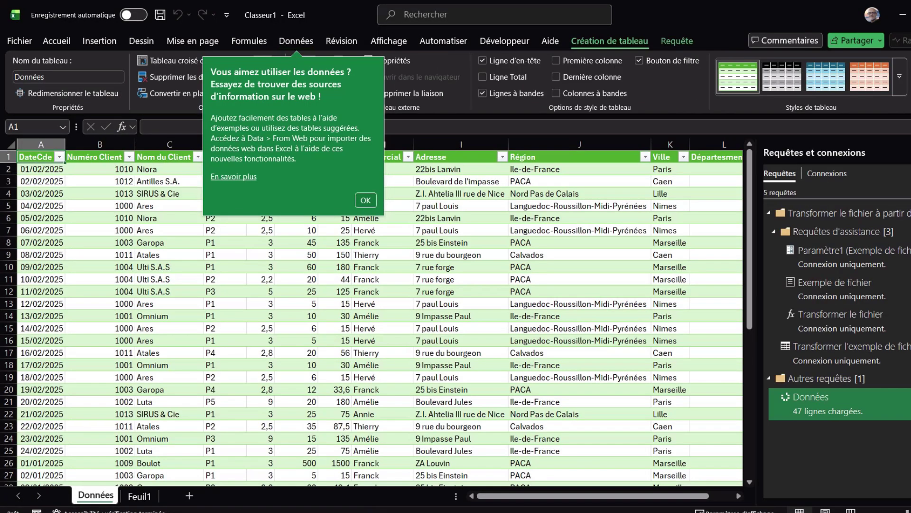
key("Escape")
left_click(170, 291)
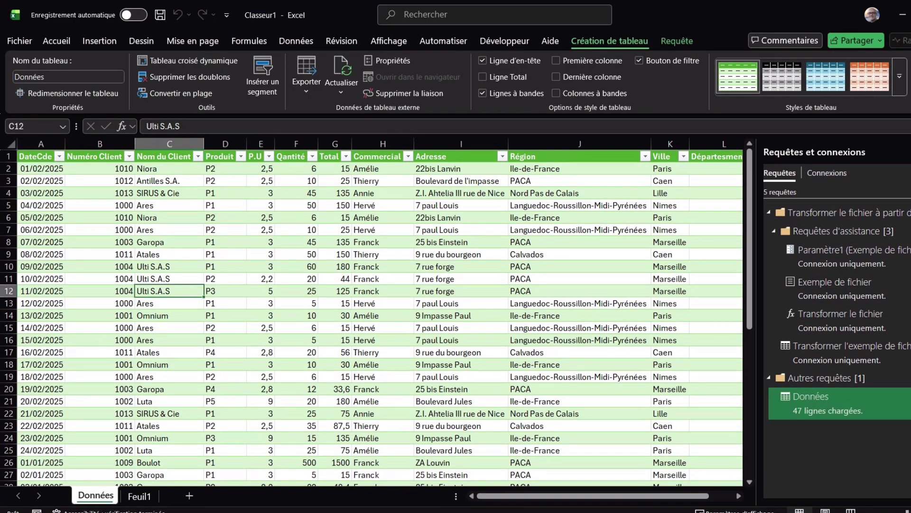
Check the 47-row loaded table, then reopen the Données query for editing.
scroll(379, 314, "down", 5)
scroll(380, 313, "down", 2)
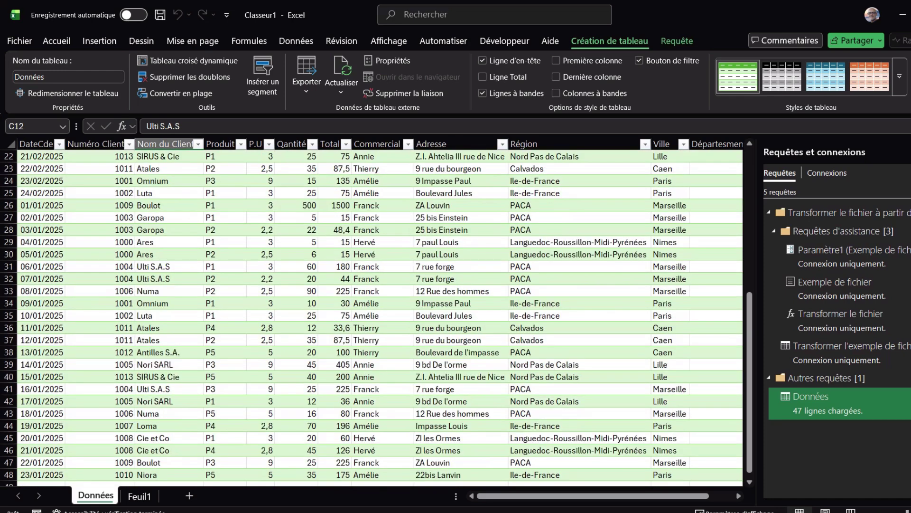
scroll(380, 313, "down", 6)
scroll(379, 314, "up", 7)
scroll(379, 313, "up", 6)
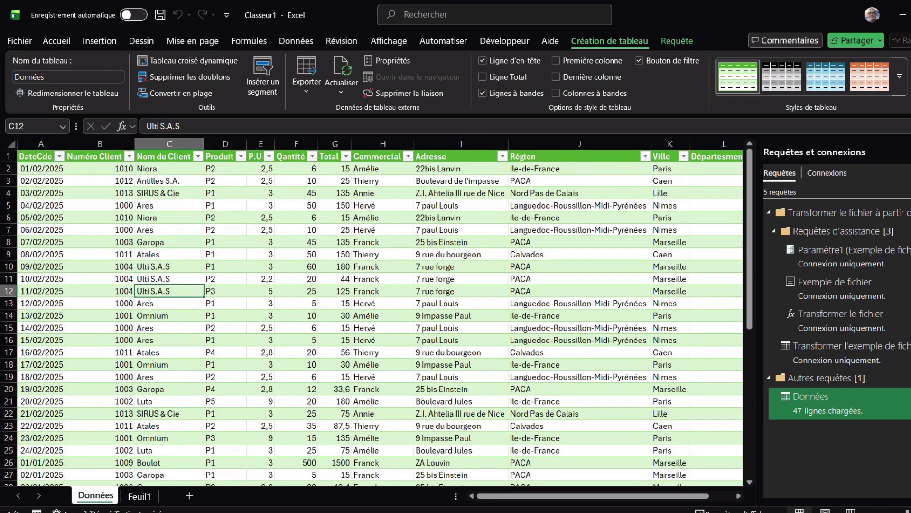
left_click(170, 266)
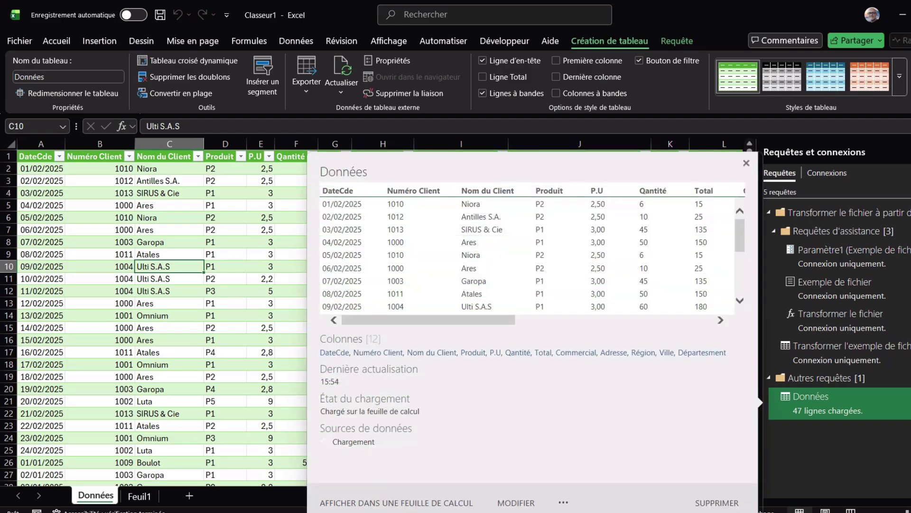
double_click(816, 403)
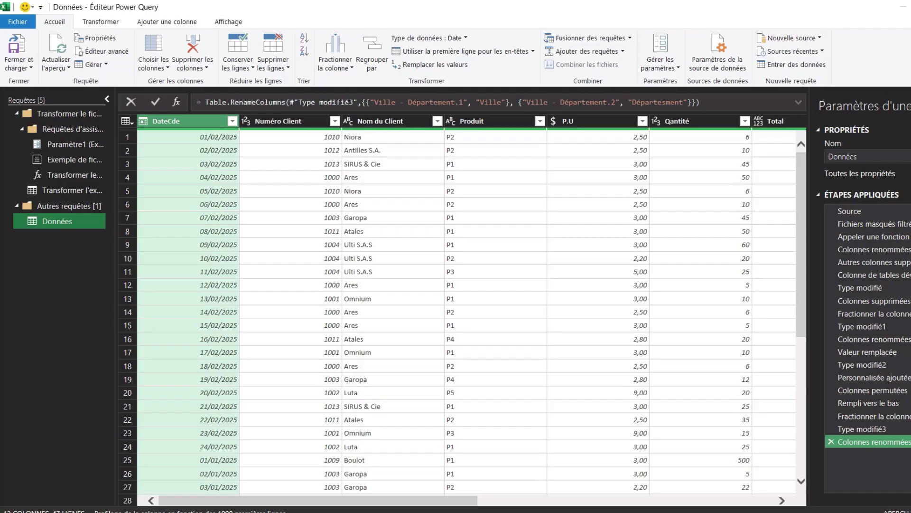
Sort the Données query by DateCde ascending and load the sorted table into the sheet.
left_click(232, 121)
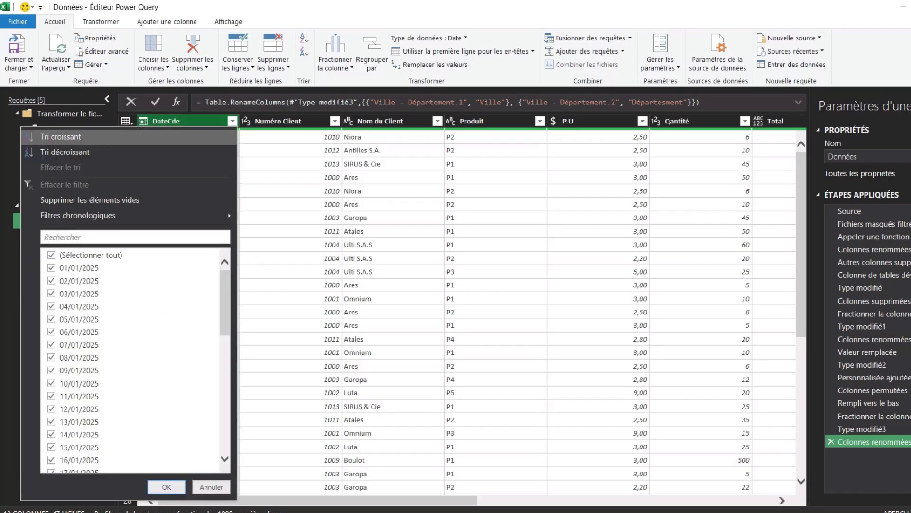
left_click(61, 137)
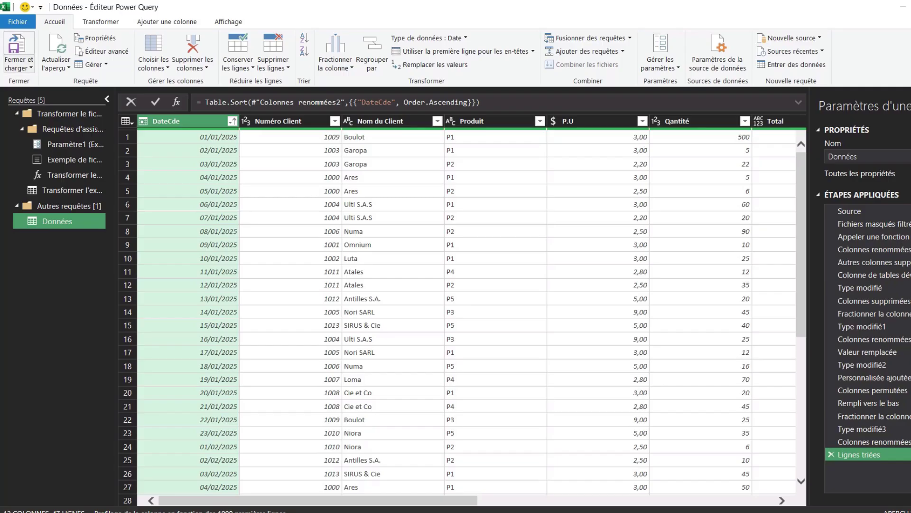
left_click(18, 48)
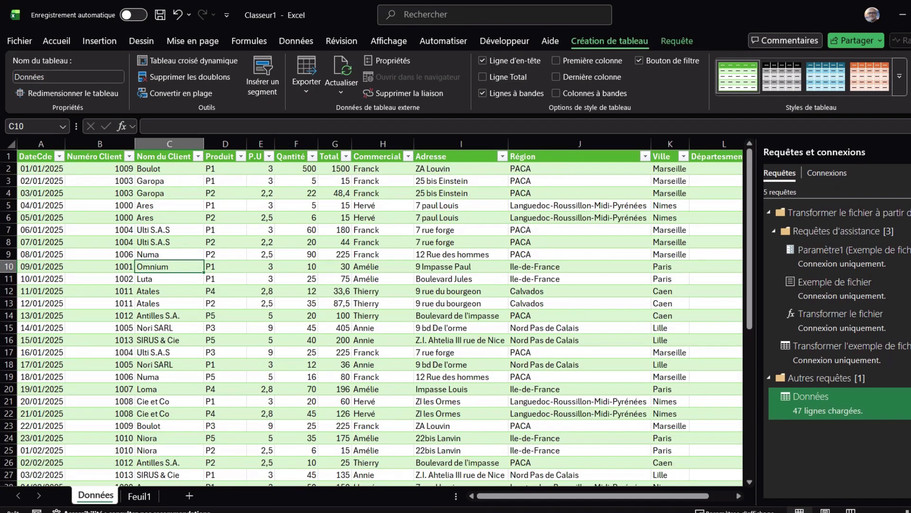
scroll(371, 314, "down", 5)
scroll(379, 313, "up", 5)
Close the Requêtes et connexions pane and go to the File view.
left_click(903, 152)
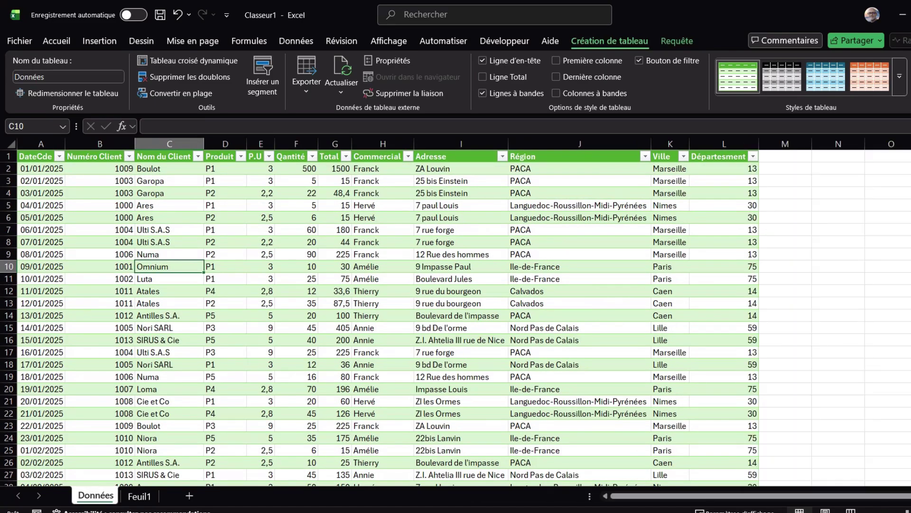
left_click(580, 254)
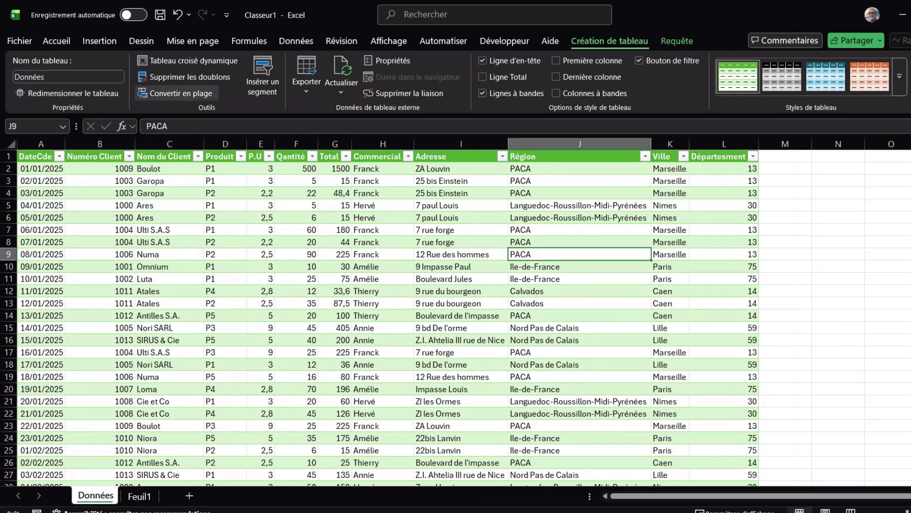
left_click(19, 41)
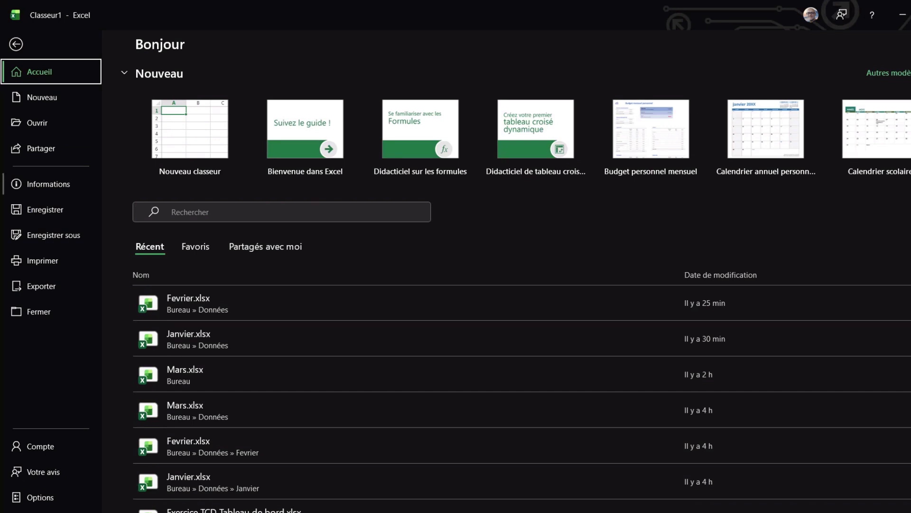
Save the workbook on this PC under the name DossierFinal.
left_click(53, 234)
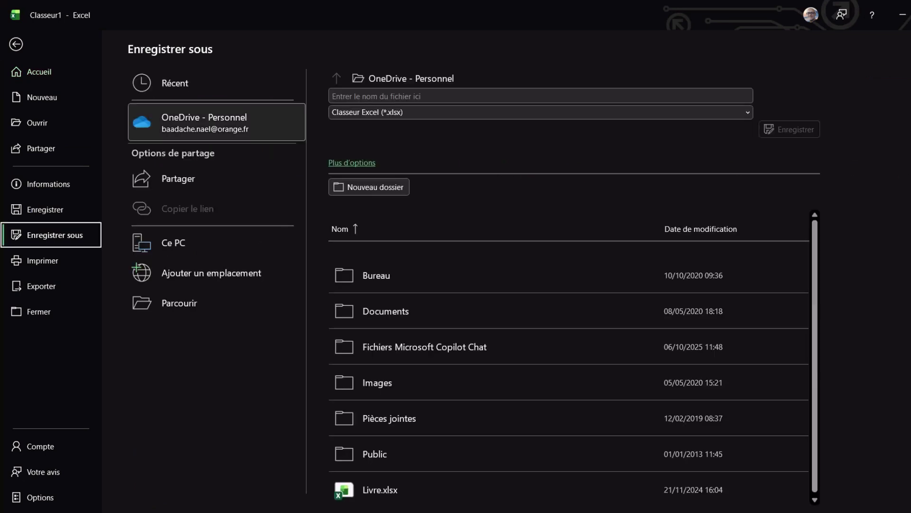
double_click(174, 243)
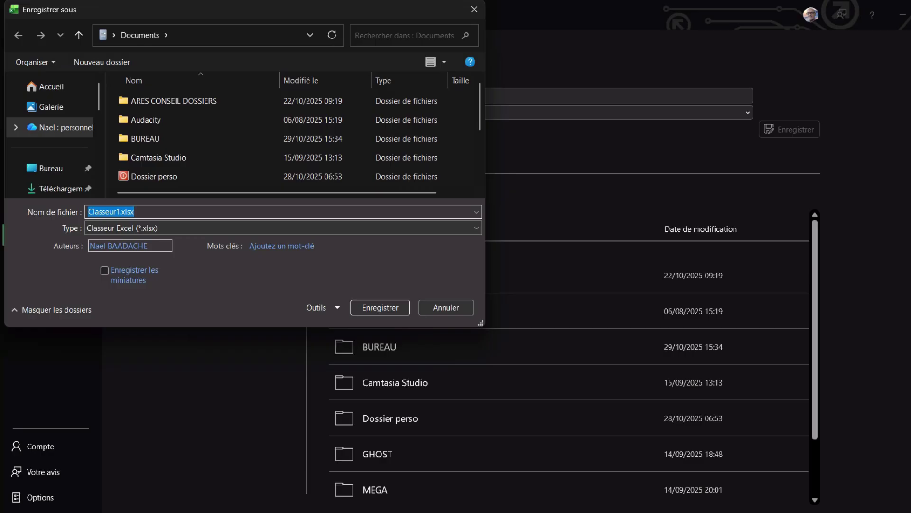
type("DossierF")
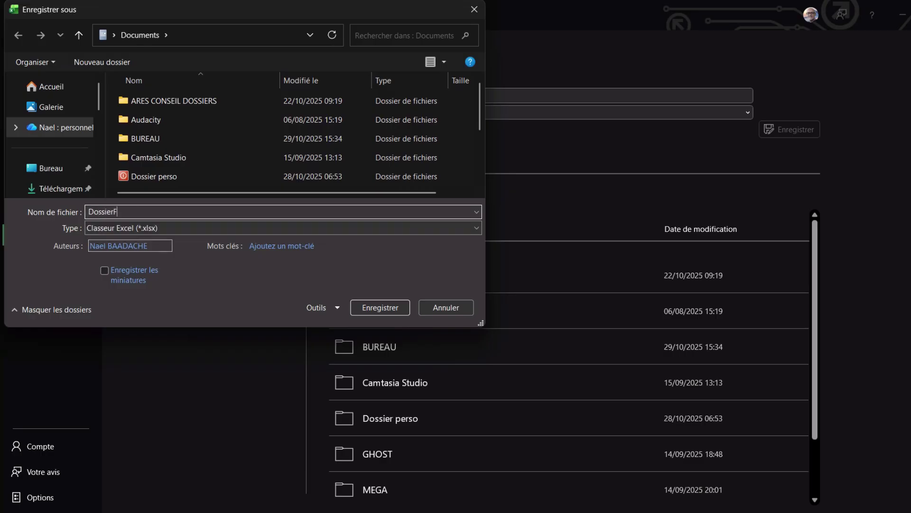
type("inal")
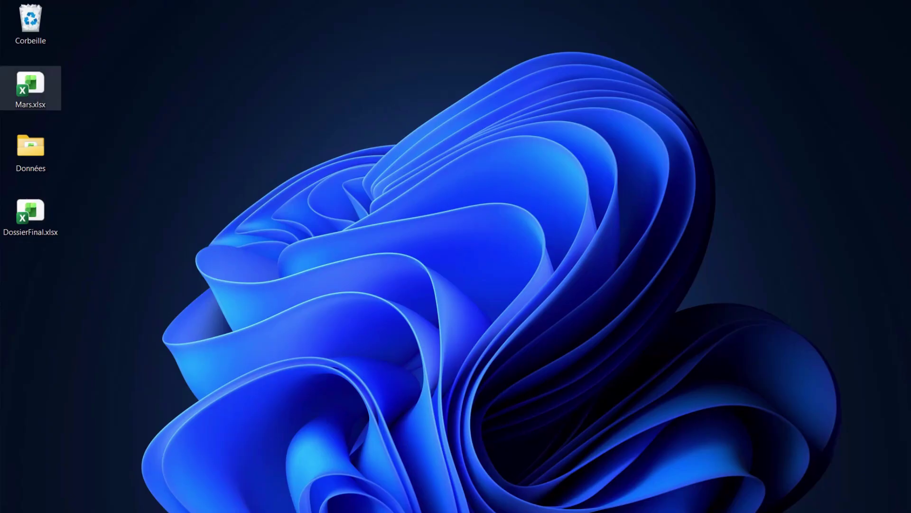
Move Mars.xlsx into the Données folder and open the folder to confirm it's there.
left_click_drag(30, 85, 38, 156)
left_click(30, 88)
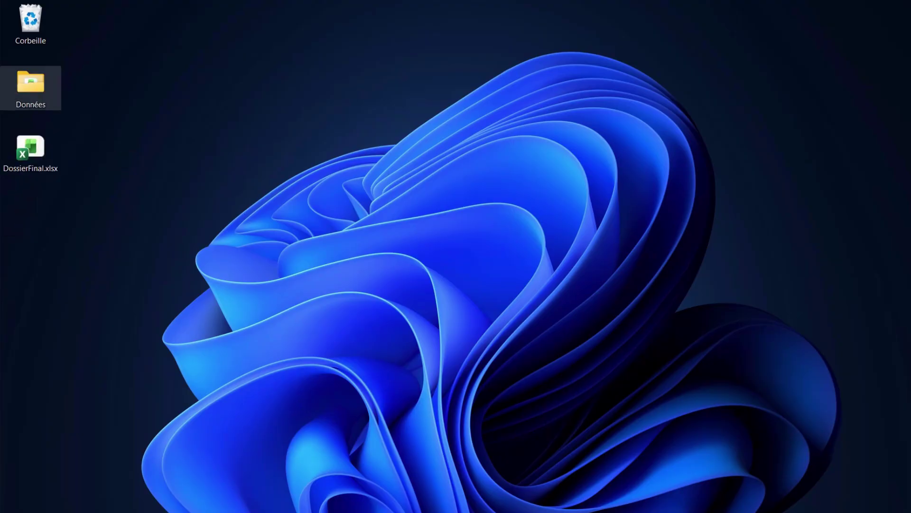
key("Return")
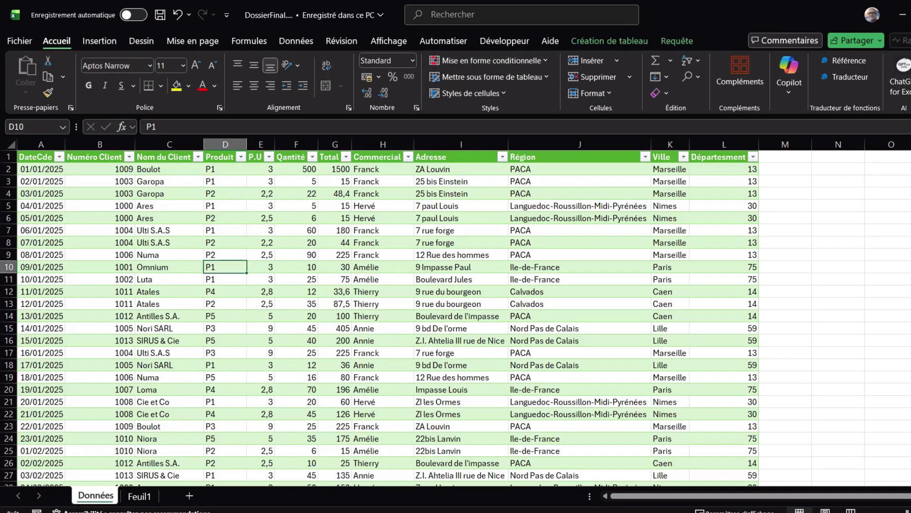
Refresh all queries from the Données tab so the DossierFinal table pulls in the March file.
left_click(170, 254)
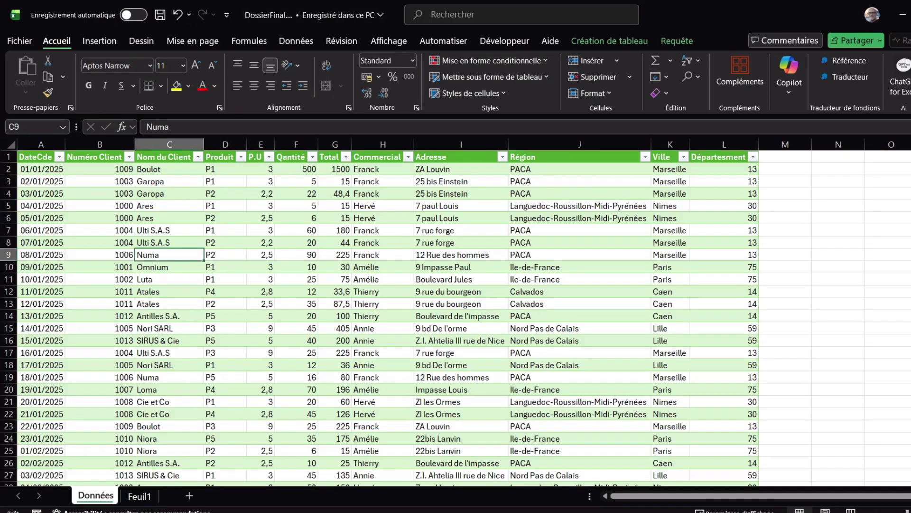
scroll(388, 313, "down", 6)
scroll(387, 314, "down", 5)
scroll(388, 313, "up", 9)
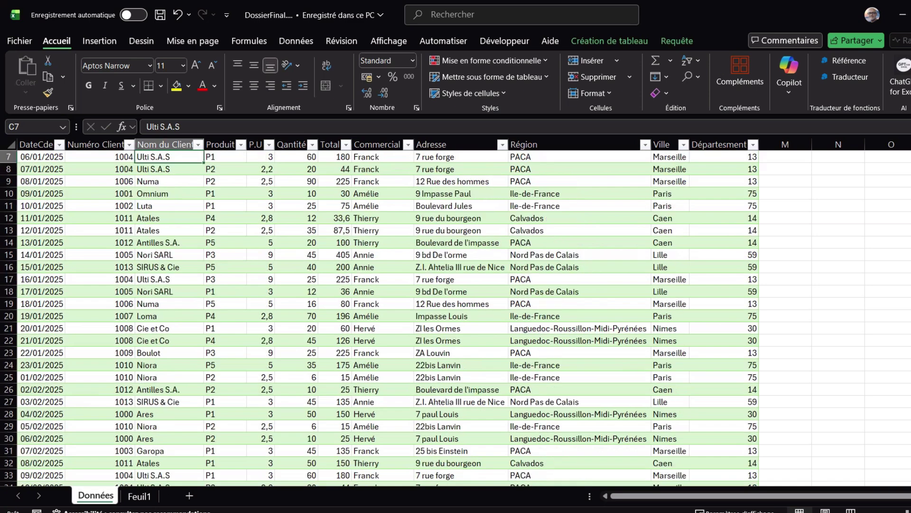
scroll(388, 313, "up", 2)
left_click(99, 230)
left_click(296, 41)
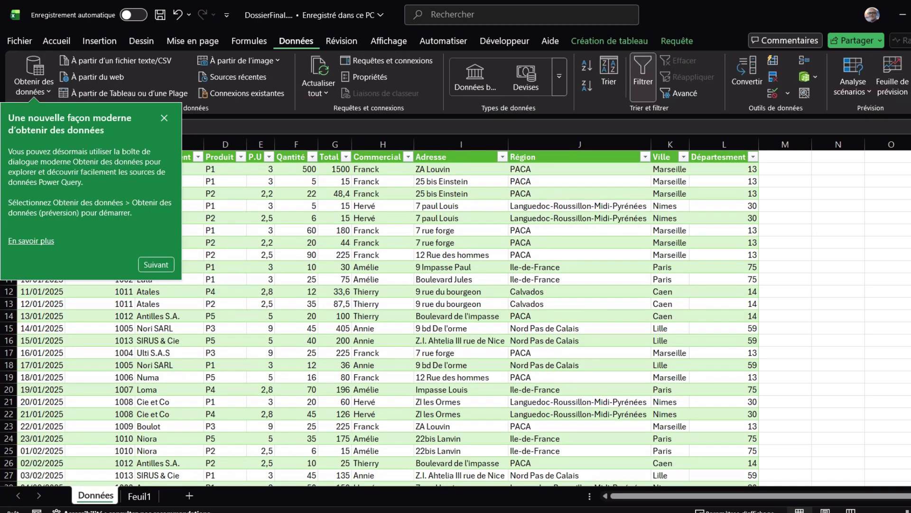
left_click(156, 265)
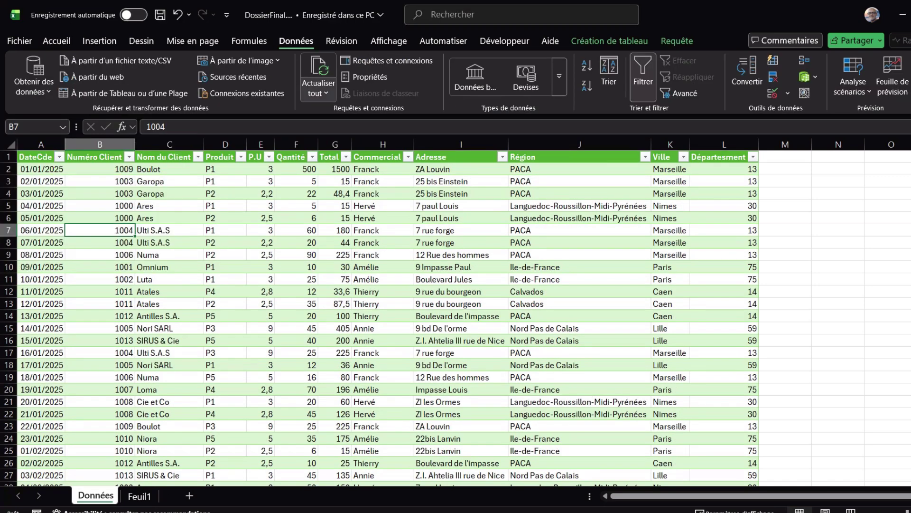
left_click(318, 90)
left_click(348, 112)
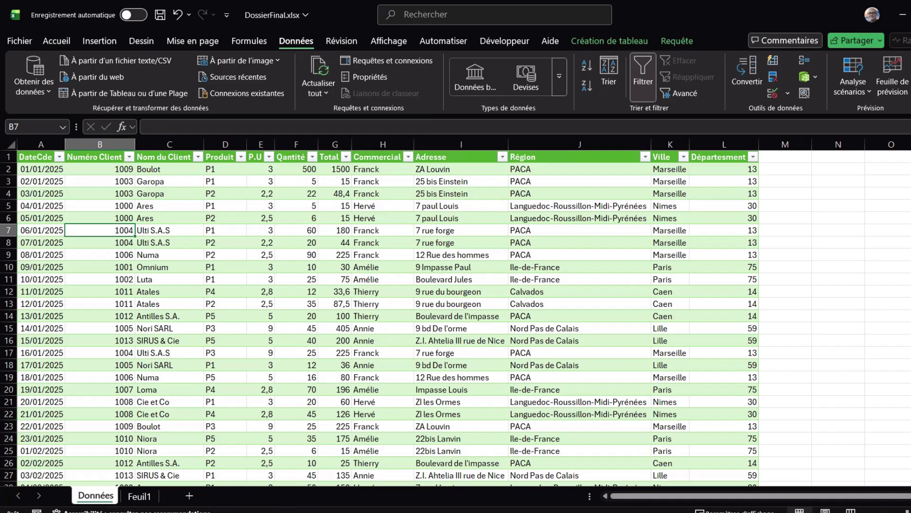
Check that the March orders now appear, such as 15/03/2025 in A63.
scroll(380, 314, "down", 3)
scroll(379, 313, "down", 8)
scroll(380, 314, "down", 7)
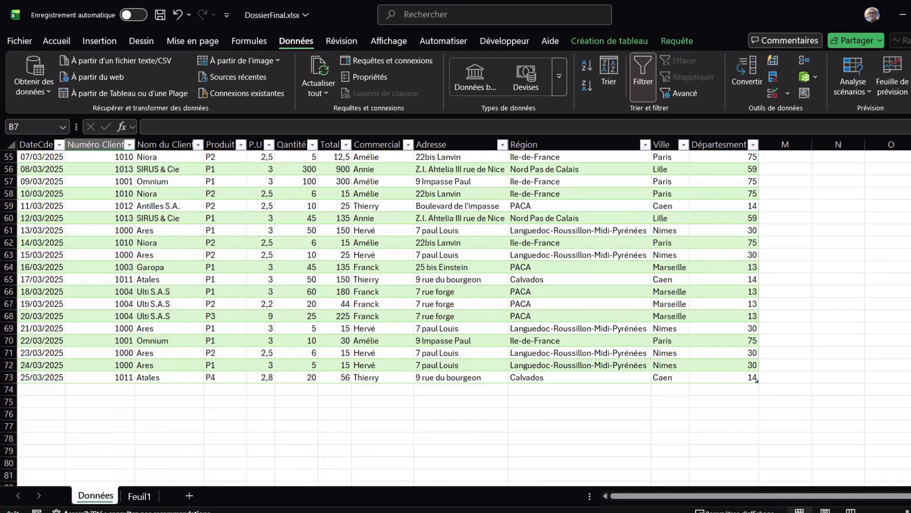
left_click(42, 255)
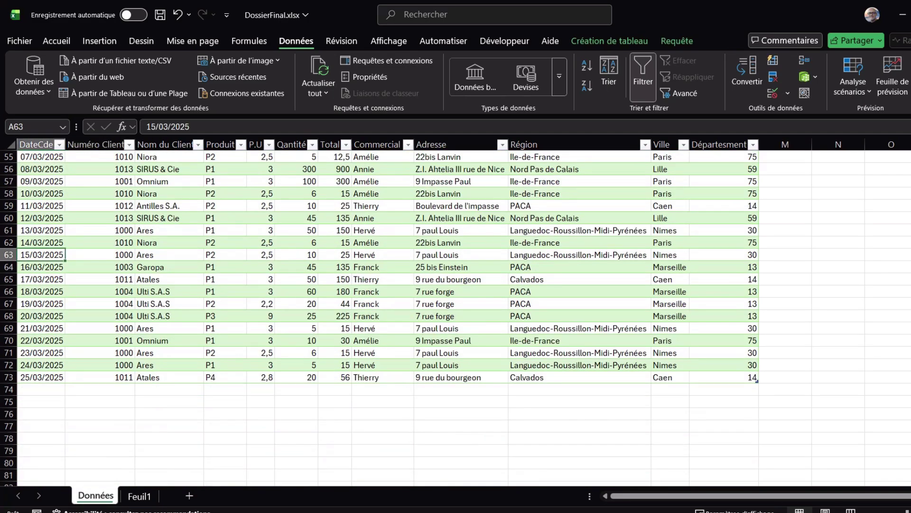
scroll(380, 313, "up", 7)
scroll(380, 313, "up", 11)
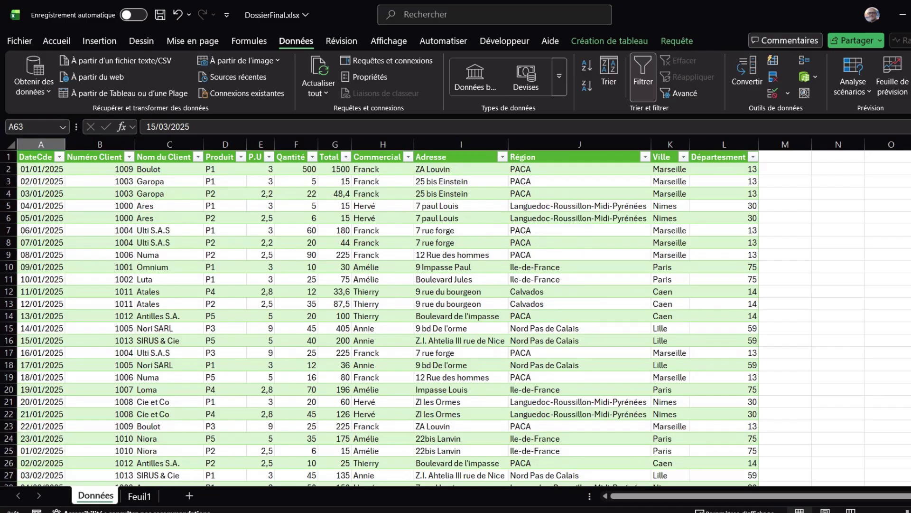